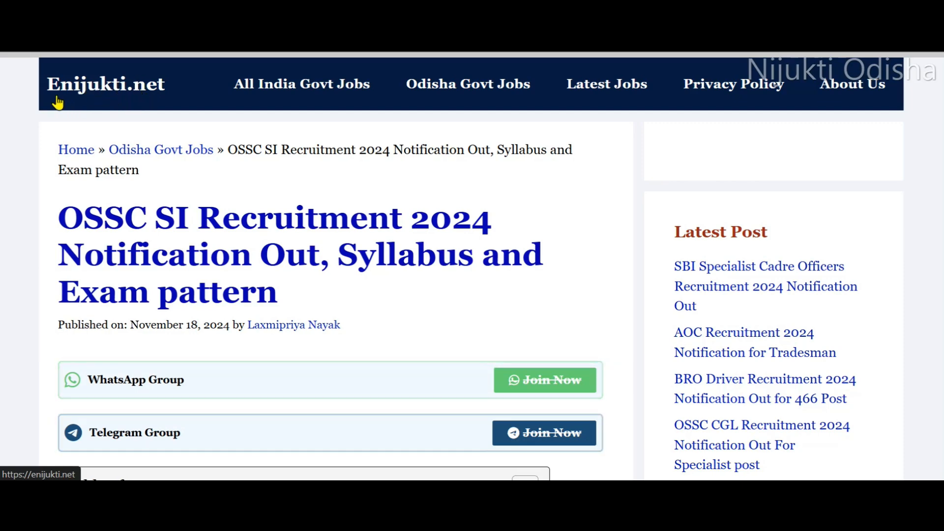
Open the apply link from the Important Links table of the OSSC SI Recruitment 2024 article.
{"action": "scroll", "coordinate": [127, 116], "scroll_direction": "down", "scroll_amount": 1}
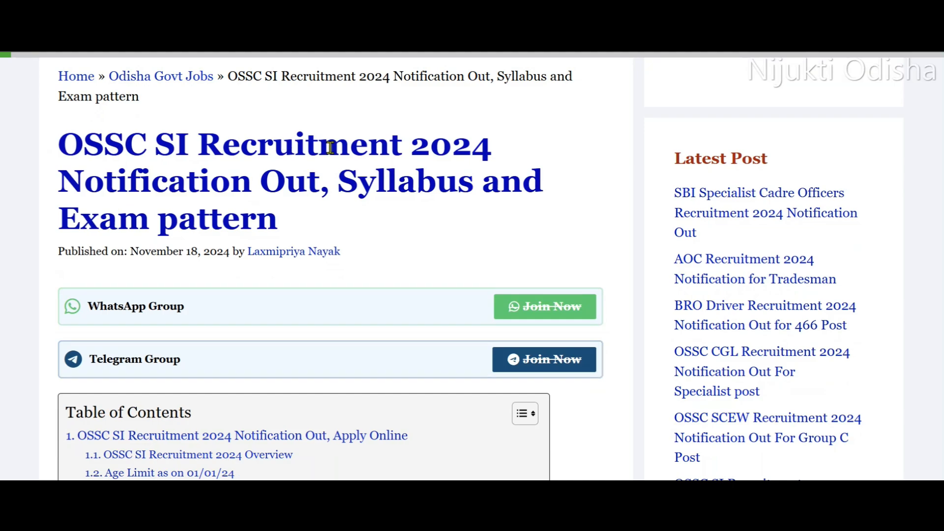
{"action": "scroll", "coordinate": [356, 246], "scroll_direction": "down", "scroll_amount": 4}
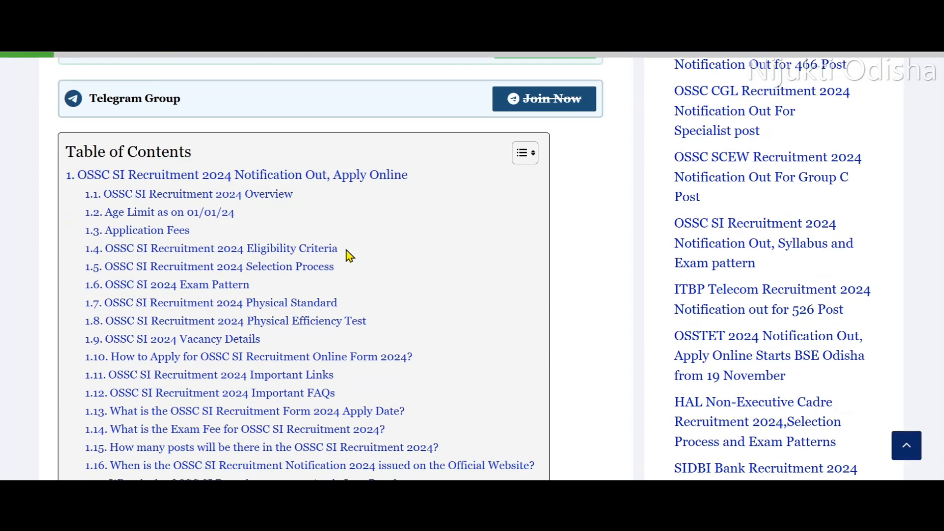
{"action": "scroll", "coordinate": [349, 255], "scroll_direction": "down", "scroll_amount": 2}
{"action": "scroll", "coordinate": [351, 260], "scroll_direction": "down", "scroll_amount": 3}
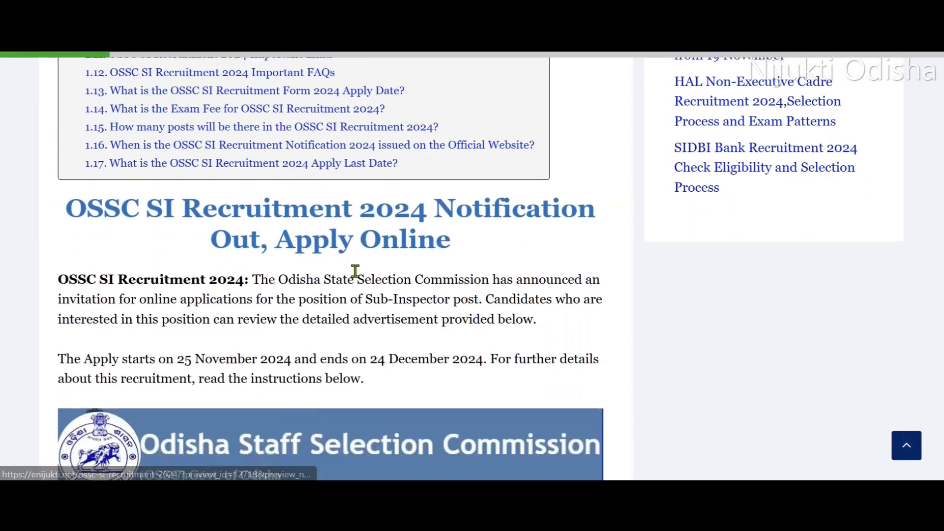
{"action": "scroll", "coordinate": [355, 271], "scroll_direction": "down", "scroll_amount": 15}
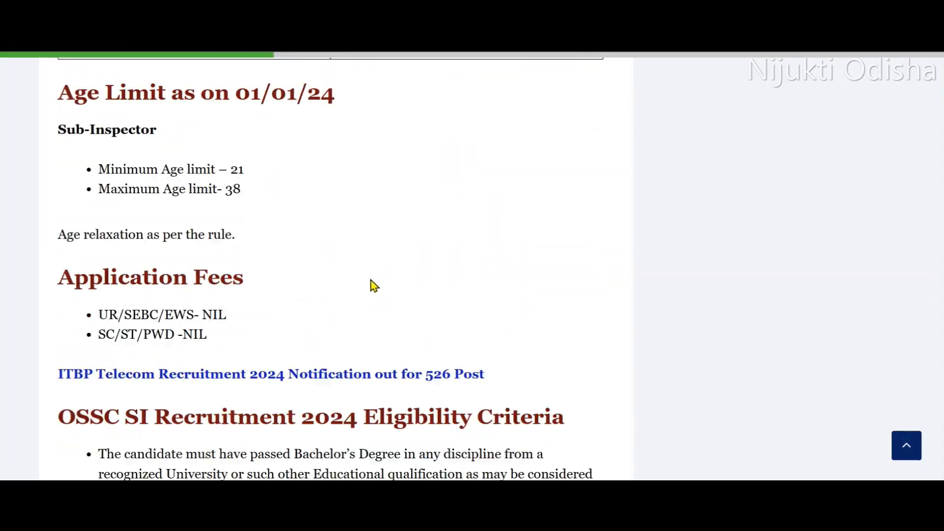
{"action": "scroll", "coordinate": [333, 228], "scroll_direction": "down", "scroll_amount": 15}
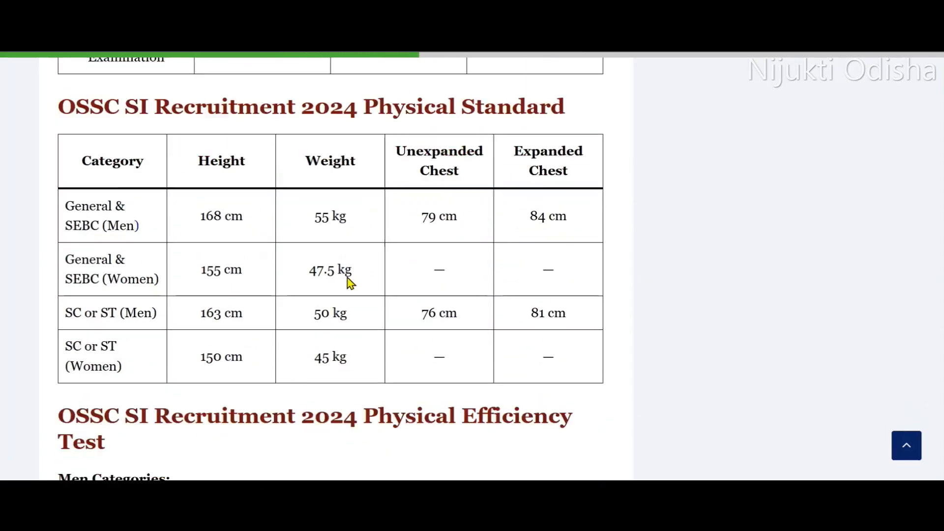
{"action": "scroll", "coordinate": [350, 283], "scroll_direction": "down", "scroll_amount": 15}
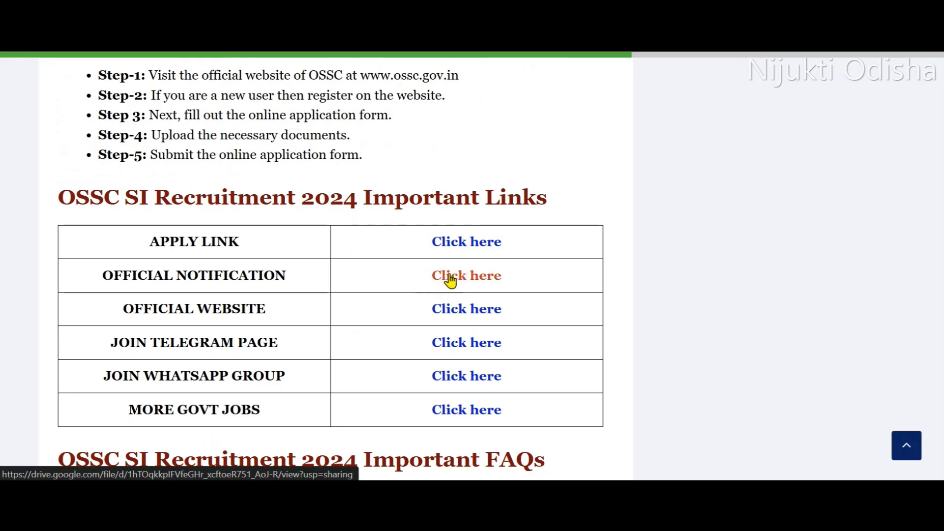
{"action": "left_click", "coordinate": [477, 246]}
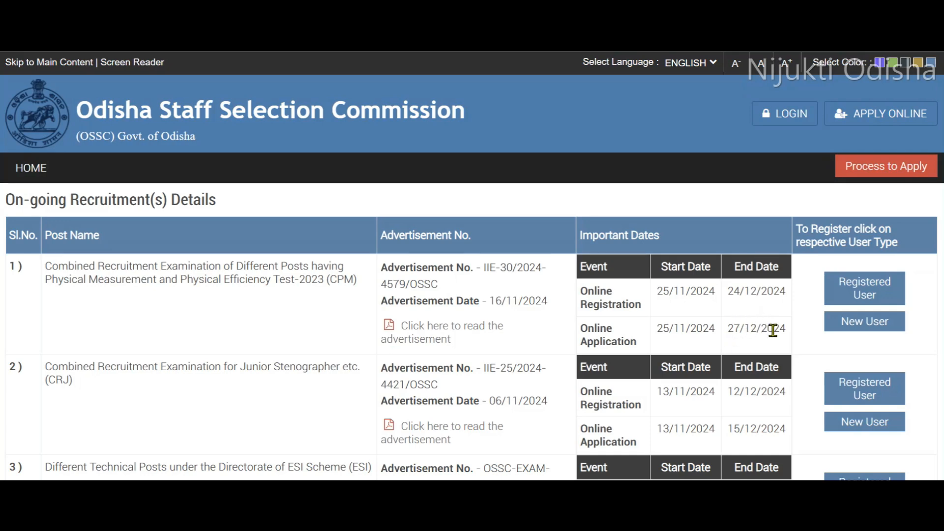
Proceed to registration as a registered user for the recruitment examination CPM and accept the important notice.
{"action": "left_click", "coordinate": [856, 294]}
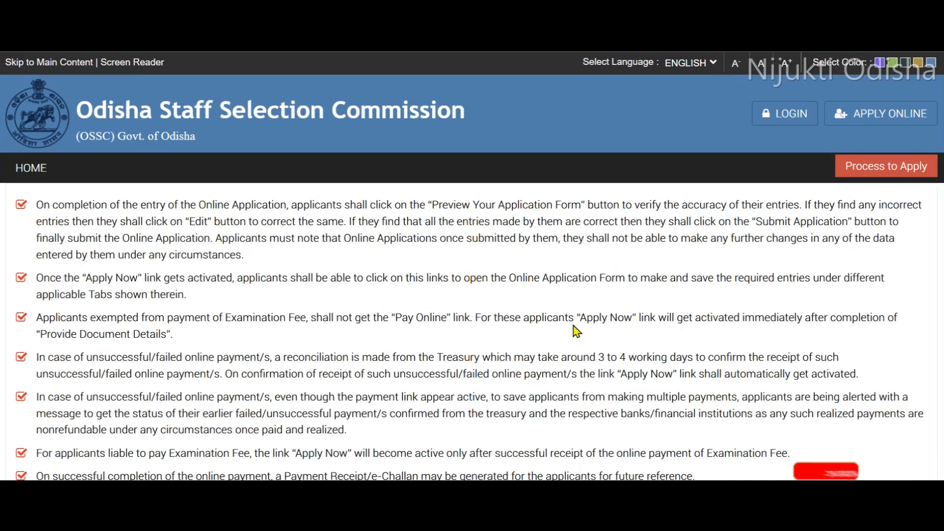
{"action": "scroll", "coordinate": [523, 289], "scroll_direction": "down", "scroll_amount": 10}
{"action": "scroll", "coordinate": [522, 289], "scroll_direction": "down", "scroll_amount": 20}
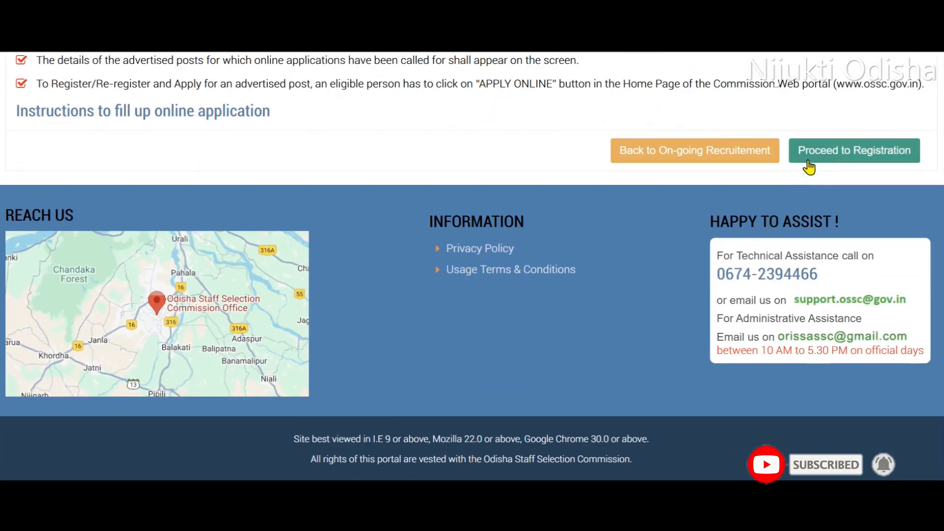
{"action": "left_click", "coordinate": [832, 152]}
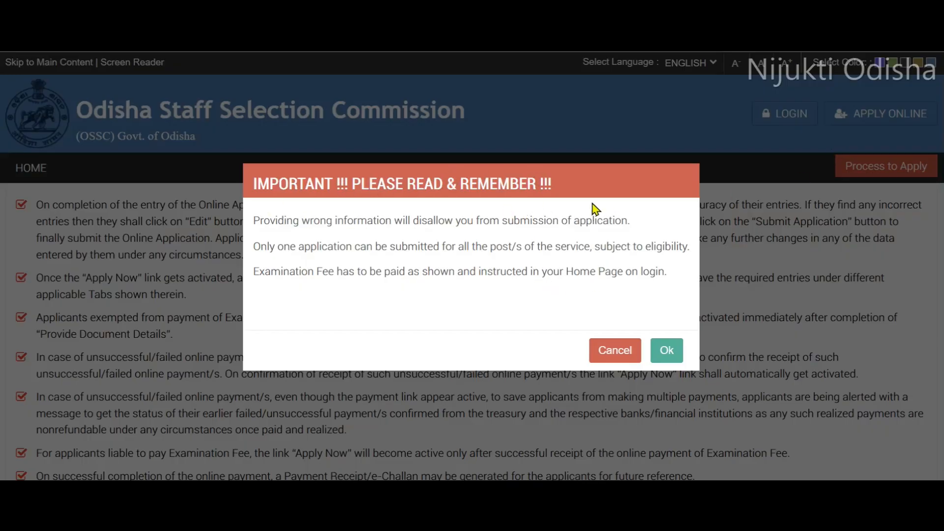
{"action": "left_click", "coordinate": [667, 352]}
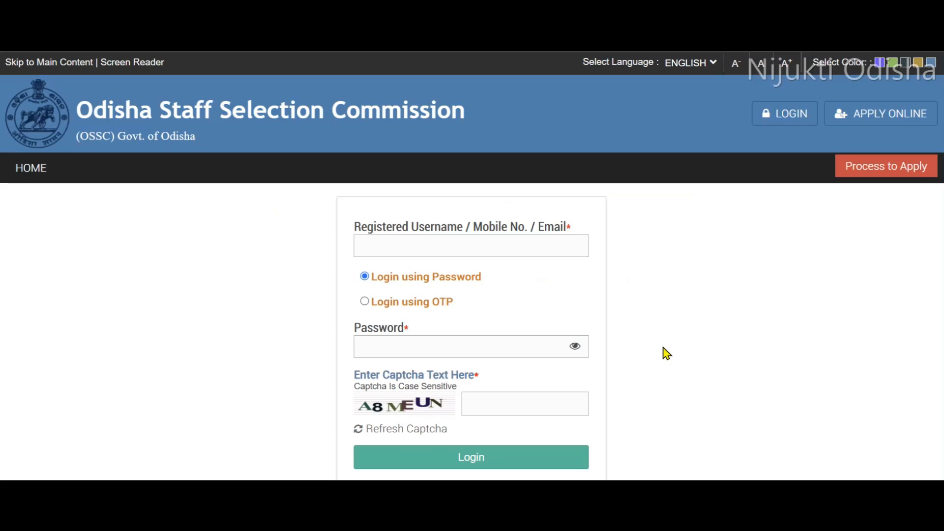
Log in to the applicant account with the registered username, the account password and the captcha.
{"action": "scroll", "coordinate": [564, 232], "scroll_direction": "down", "scroll_amount": 2}
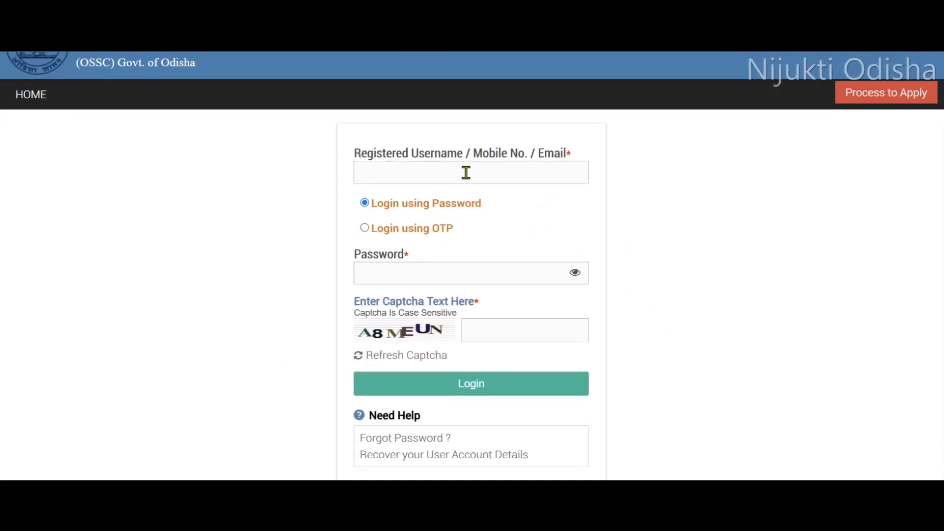
{"action": "scroll", "coordinate": [467, 197], "scroll_direction": "down", "scroll_amount": 2}
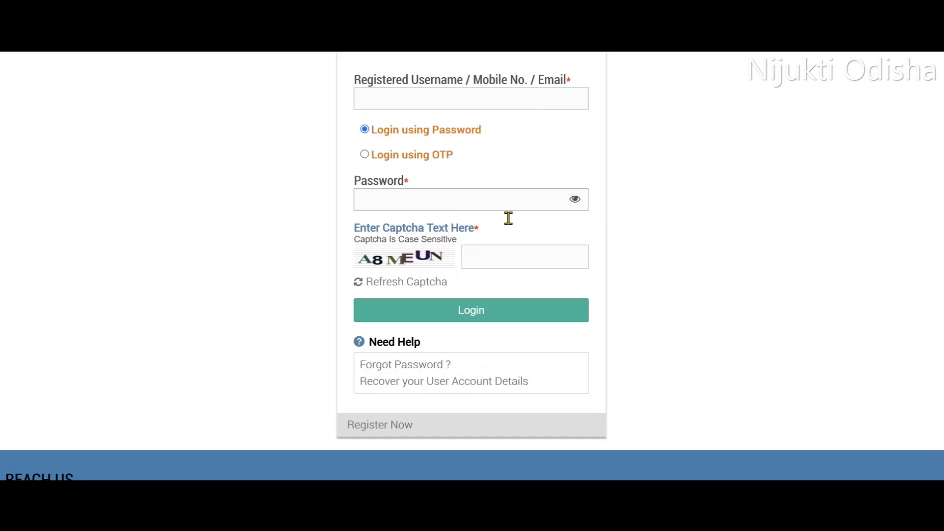
{"action": "left_click", "coordinate": [436, 97]}
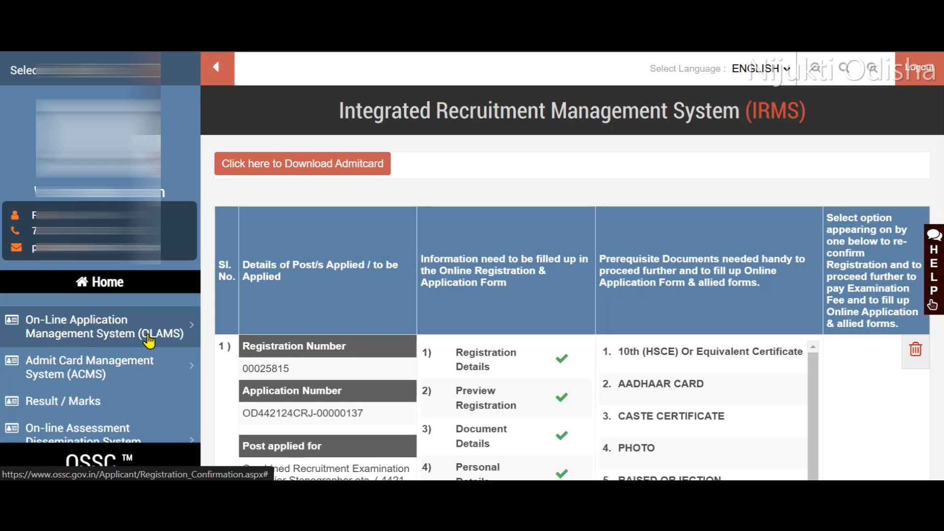
Start a re-registration for the post Combined Recruitment Examination of Different Posts having Physical Measurement and Physical Efficiency Test-2023, keeping the registered contact details.
{"action": "left_click", "coordinate": [123, 327]}
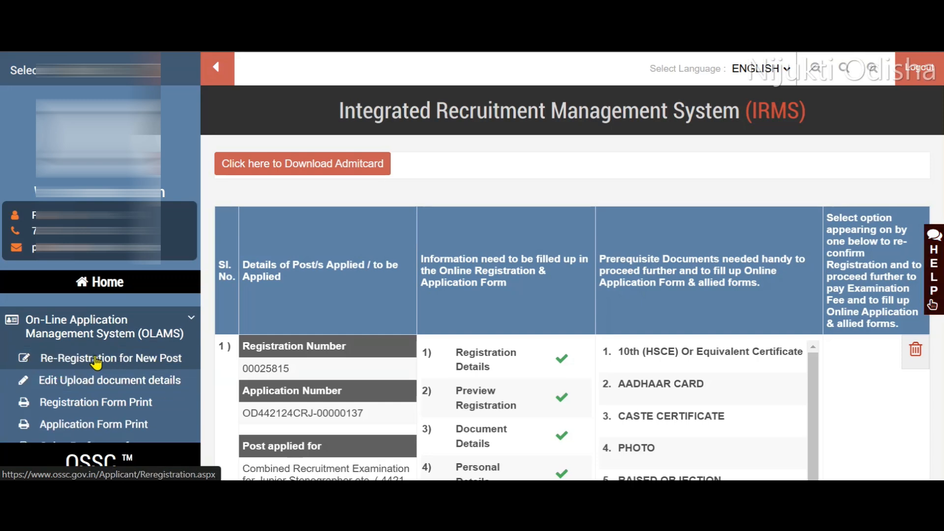
{"action": "left_click", "coordinate": [96, 362]}
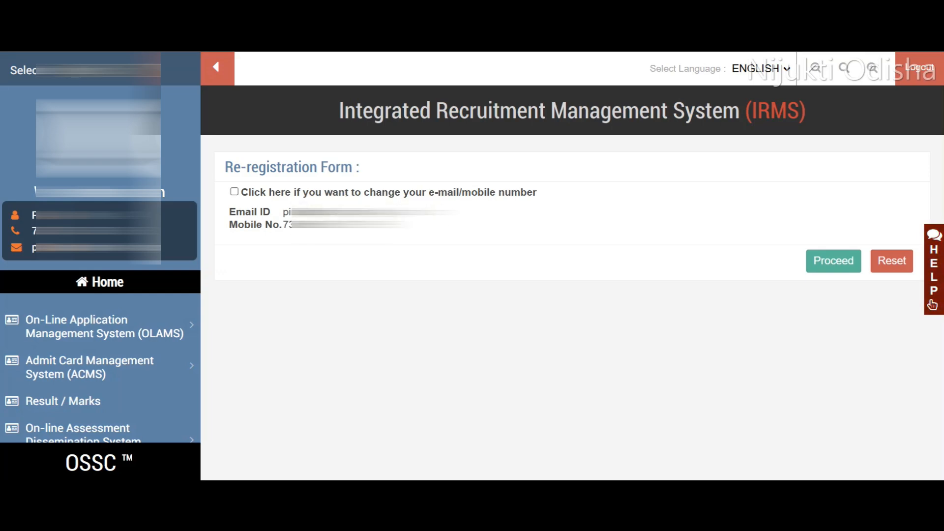
{"action": "left_click", "coordinate": [825, 264]}
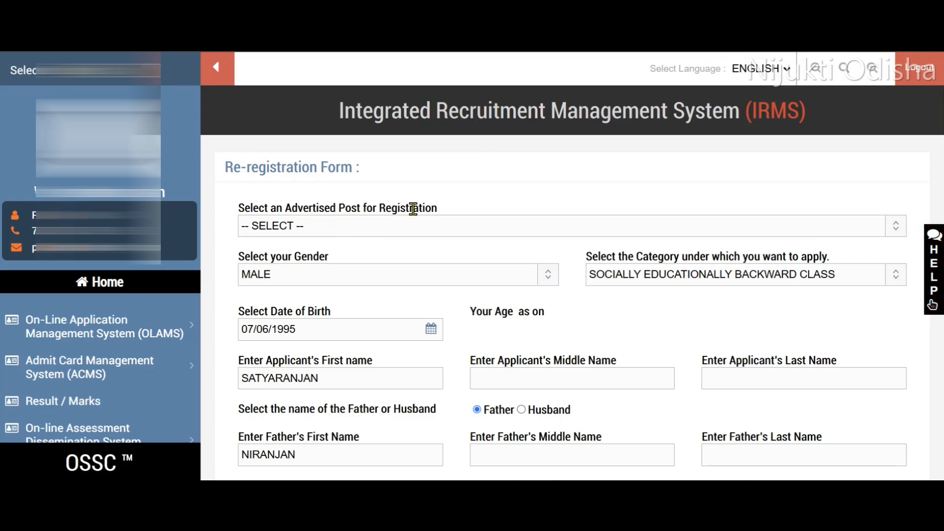
{"action": "left_click", "coordinate": [490, 228]}
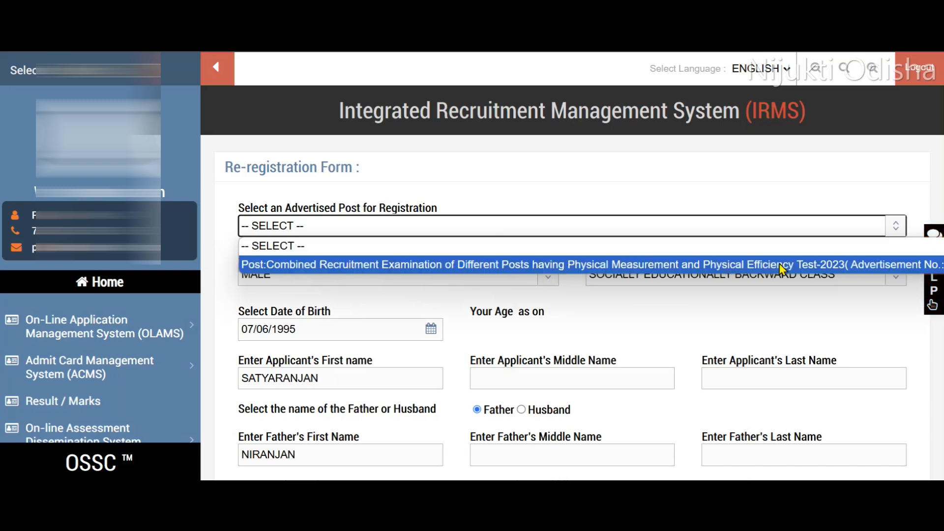
{"action": "left_click", "coordinate": [841, 266]}
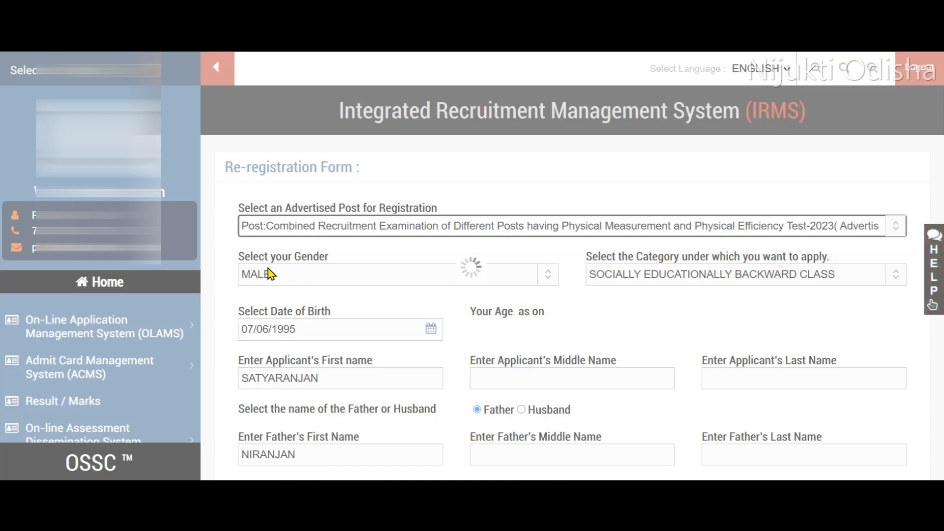
Set the Odia language eligibility standard to "Passed in Odia as a language subject in the final examination of Class VII or above".
{"action": "scroll", "coordinate": [372, 158], "scroll_direction": "down", "scroll_amount": 3}
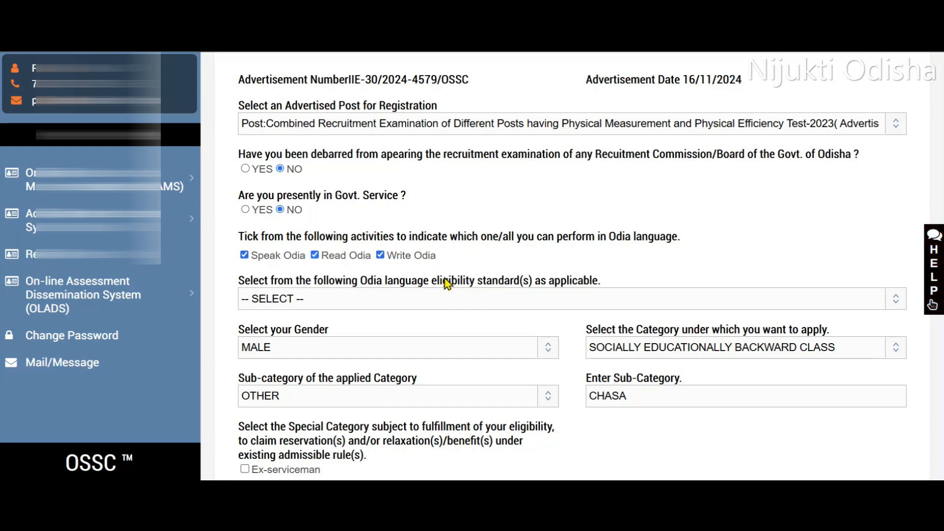
{"action": "left_click", "coordinate": [447, 306]}
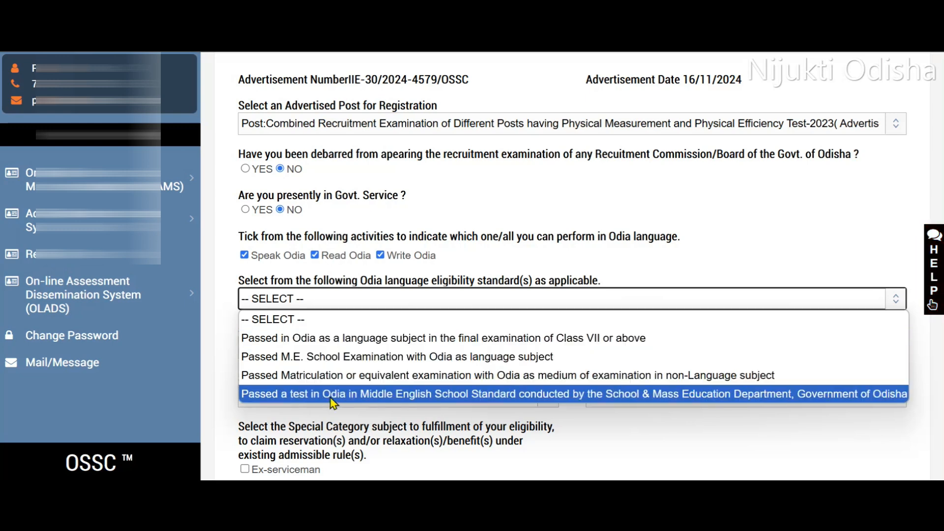
{"action": "left_click", "coordinate": [399, 339]}
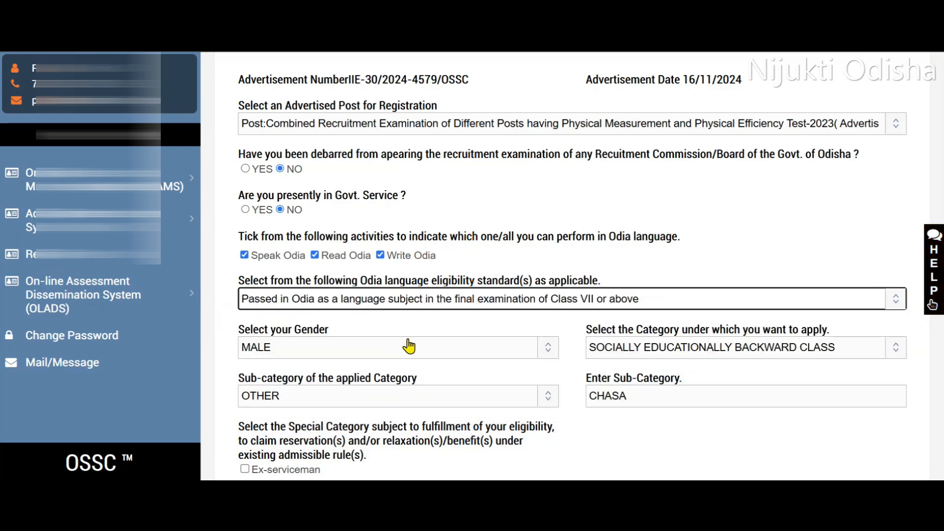
Review the available options for gender, application category and sub-category in the re-registration form, keeping the current selections.
{"action": "left_click", "coordinate": [452, 352]}
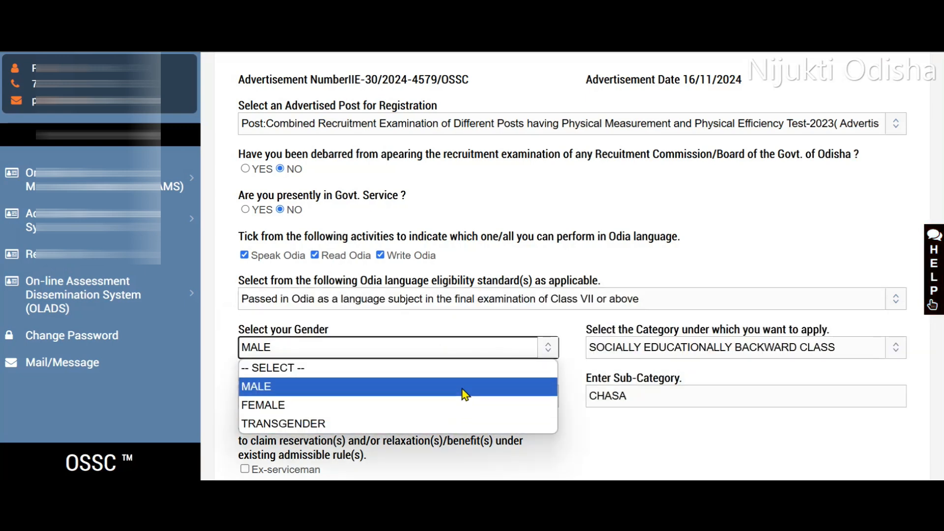
{"action": "left_click", "coordinate": [467, 326]}
{"action": "left_click", "coordinate": [656, 348]}
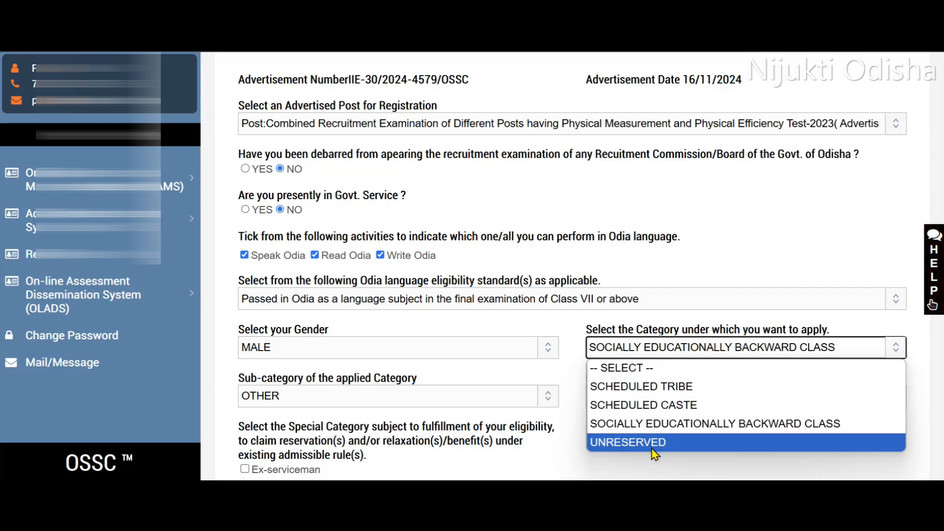
{"action": "left_click", "coordinate": [579, 365]}
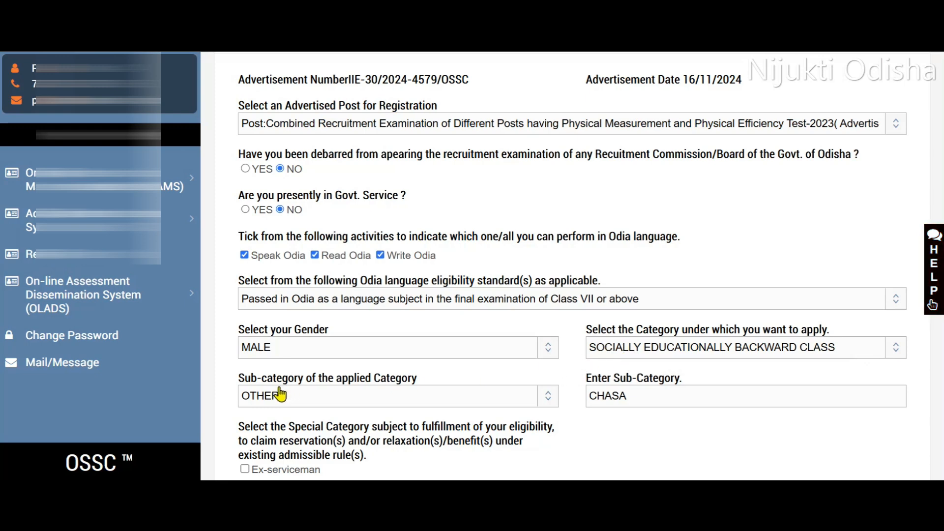
{"action": "left_click", "coordinate": [323, 394]}
{"action": "left_click", "coordinate": [311, 413]}
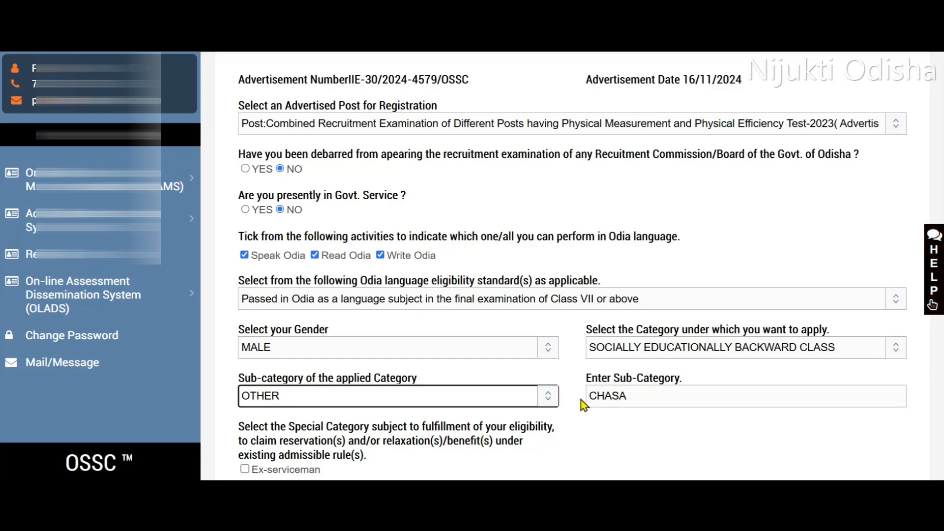
Complete the captcha and declaration at the end of the re-registration form, and submit it from its preview.
{"action": "scroll", "coordinate": [643, 393], "scroll_direction": "down", "scroll_amount": 8}
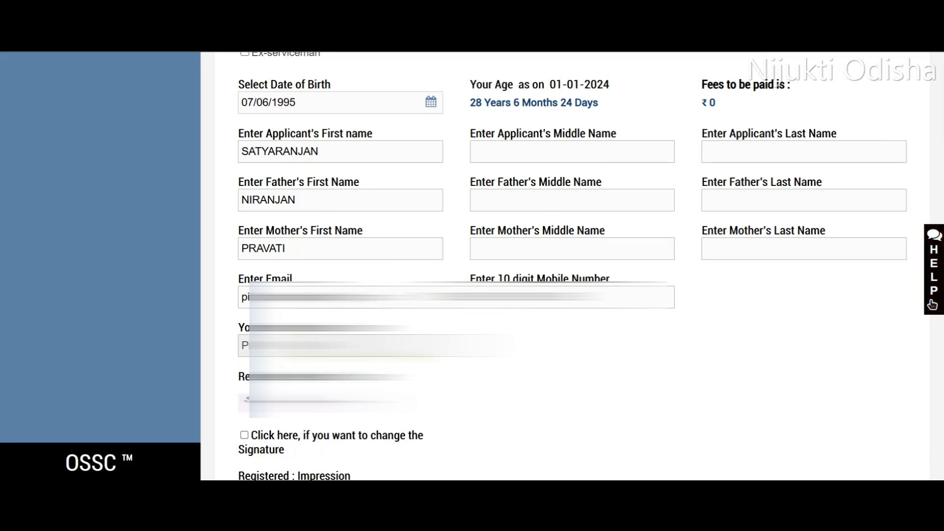
{"action": "scroll", "coordinate": [280, 91], "scroll_direction": "down", "scroll_amount": 7}
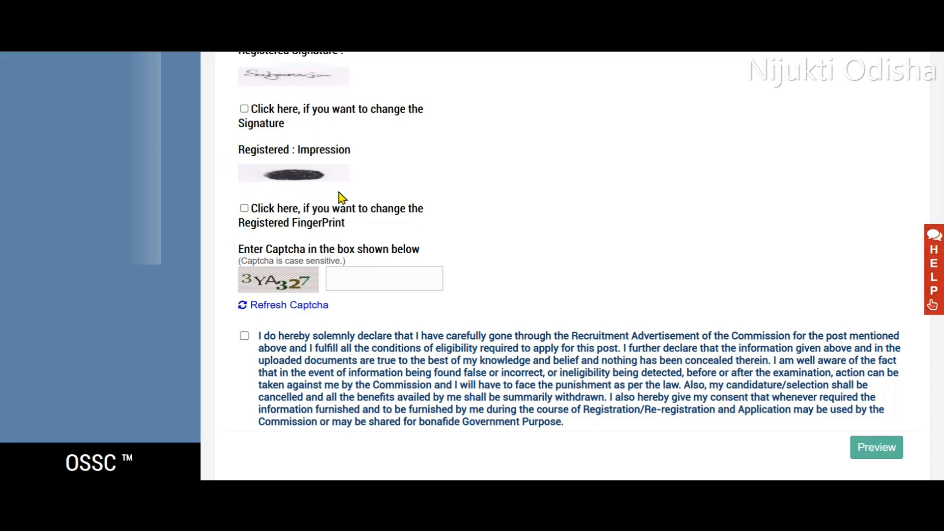
{"action": "scroll", "coordinate": [337, 196], "scroll_direction": "down", "scroll_amount": 1}
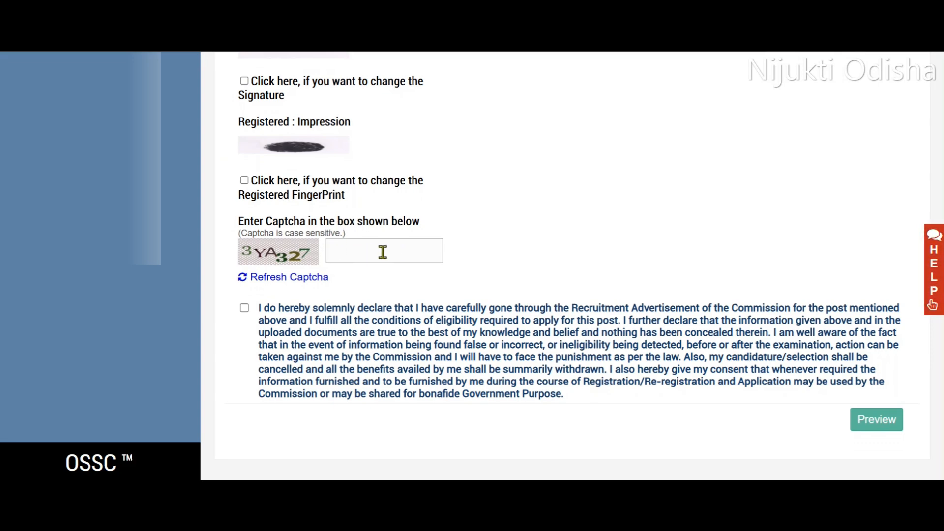
{"action": "left_click", "coordinate": [245, 308]}
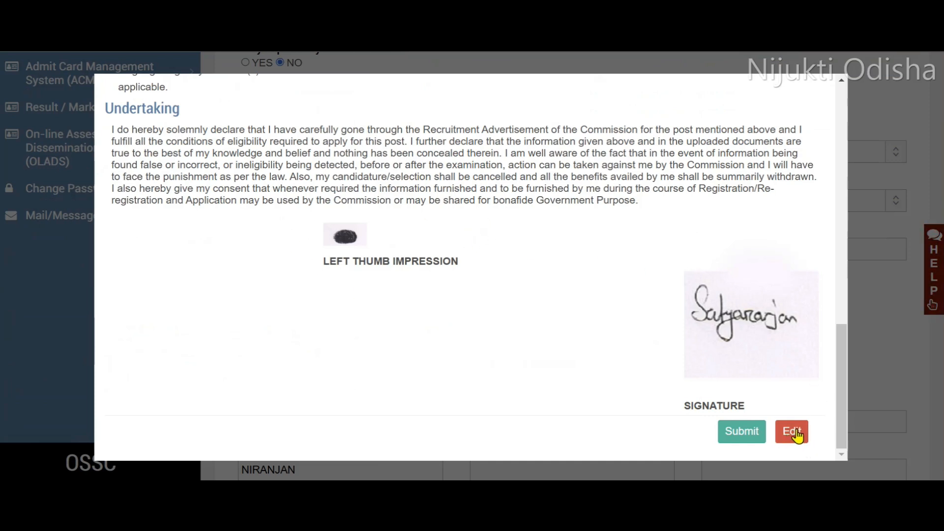
{"action": "left_click", "coordinate": [743, 432]}
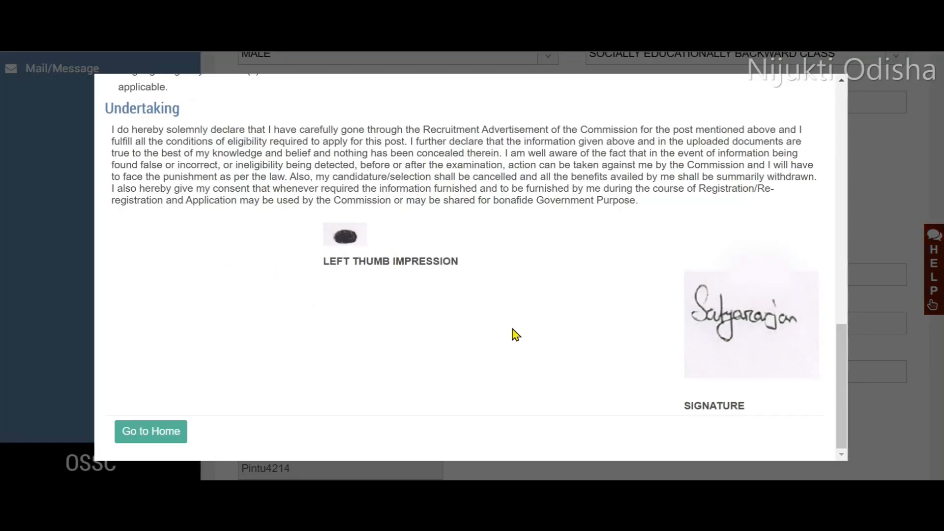
Return to the applicant home page and confirm the registration preview for the 4579-2024 post.
{"action": "left_click", "coordinate": [148, 435]}
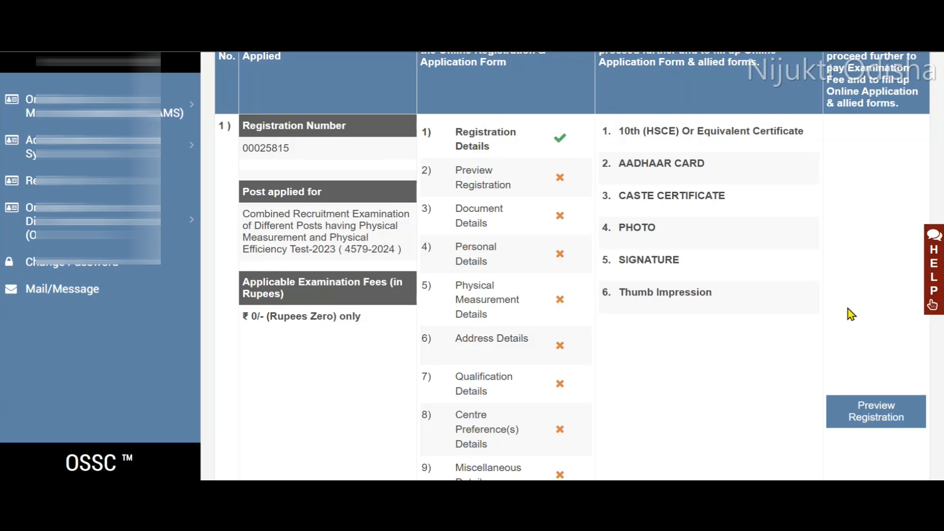
{"action": "left_click", "coordinate": [867, 415]}
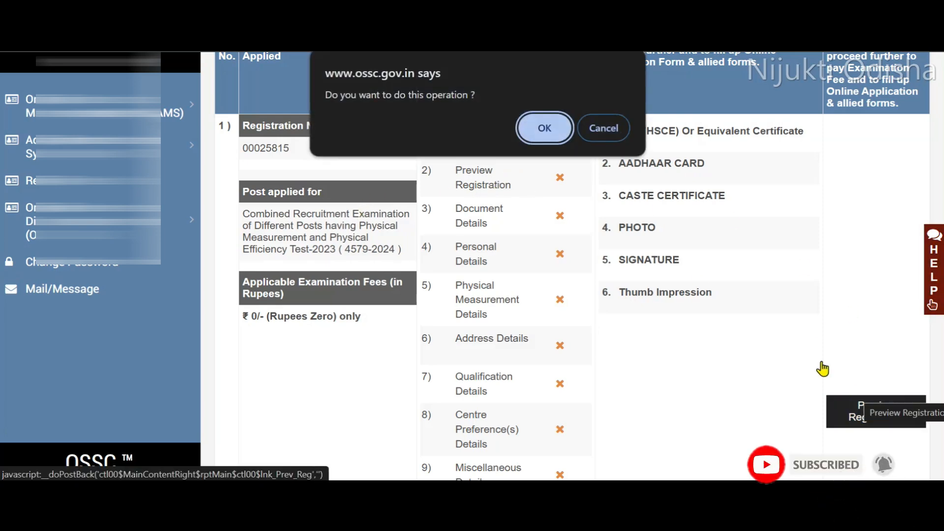
{"action": "left_click", "coordinate": [537, 130]}
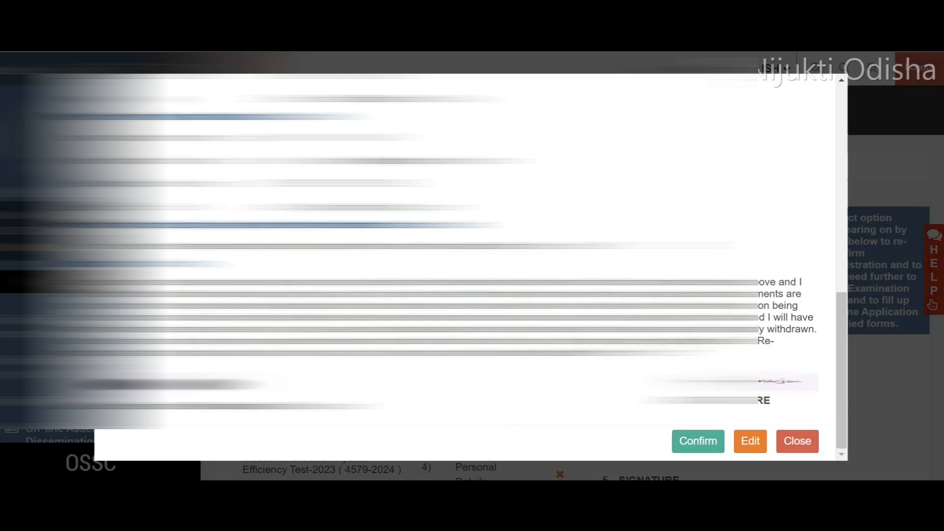
{"action": "left_click", "coordinate": [693, 442]}
{"action": "left_click", "coordinate": [549, 201]}
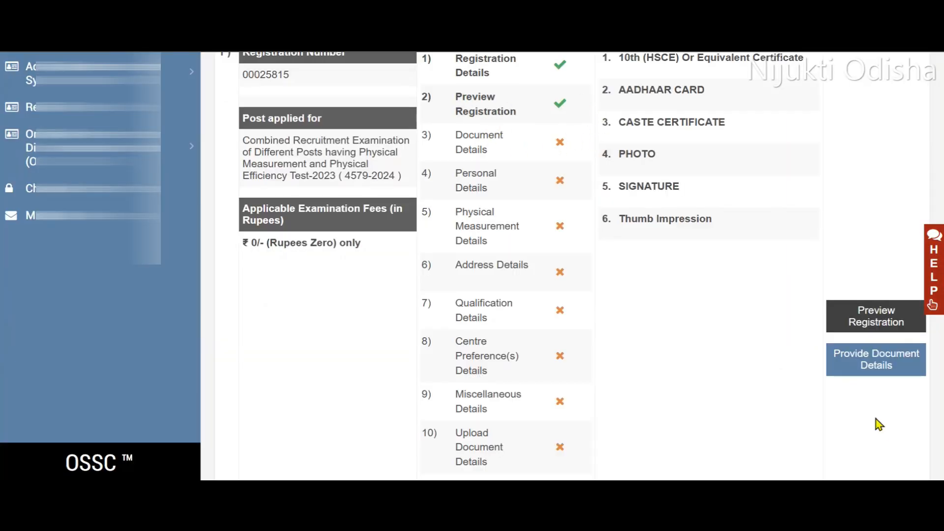
Open the document details section and choose AADHAAR CARD as ID proof, issued by UNIQUE IDENTIFICATION AUTHORITY OF INDIA.
{"action": "left_click", "coordinate": [864, 364]}
{"action": "left_click", "coordinate": [545, 128]}
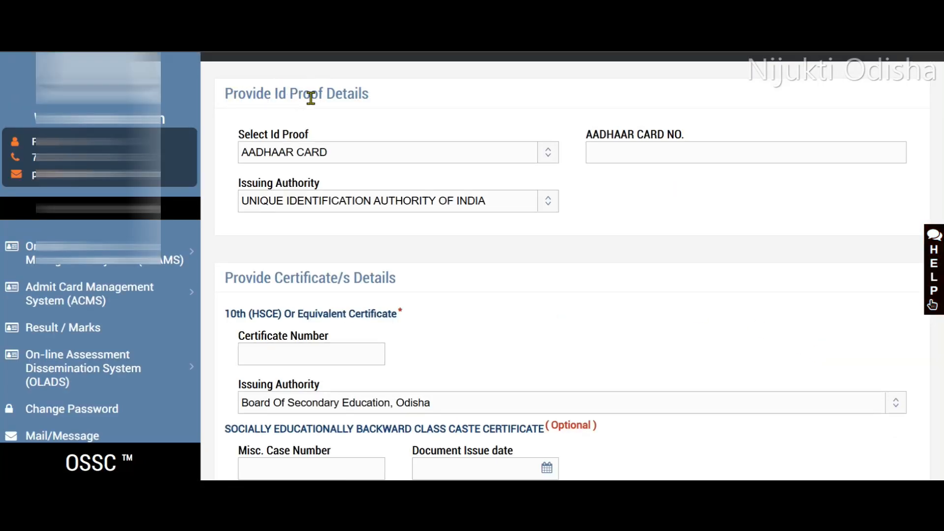
{"action": "left_click", "coordinate": [418, 162]}
{"action": "left_click", "coordinate": [364, 191]}
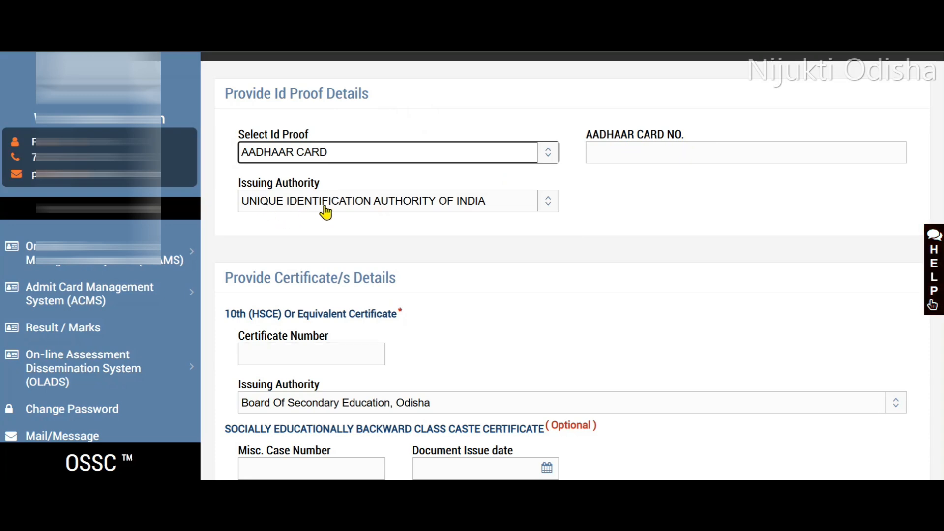
{"action": "left_click", "coordinate": [460, 200]}
{"action": "left_click", "coordinate": [700, 249]}
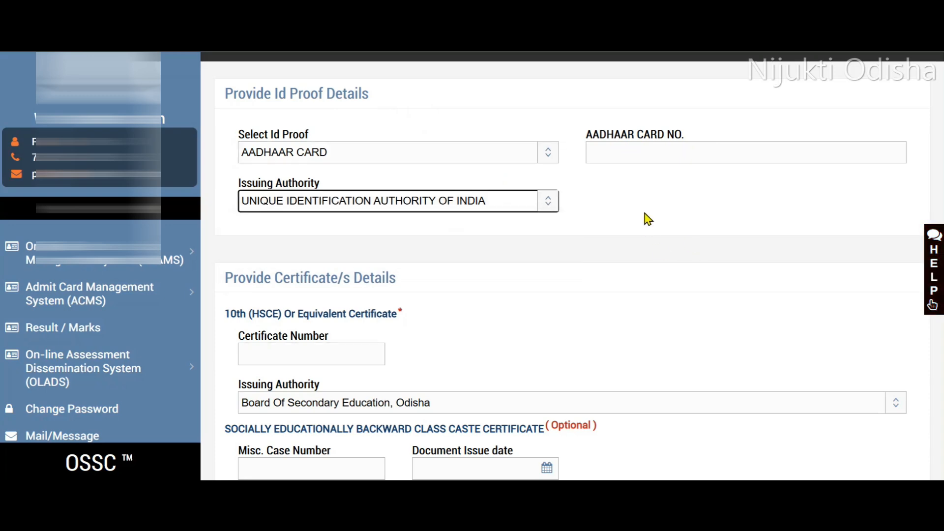
Check the issuing authority choices, keeping Board Of Secondary Education, Odisha for the 10th certificate and CUTTACK TAHASIL for the caste certificate.
{"action": "scroll", "coordinate": [613, 245], "scroll_direction": "down", "scroll_amount": 5}
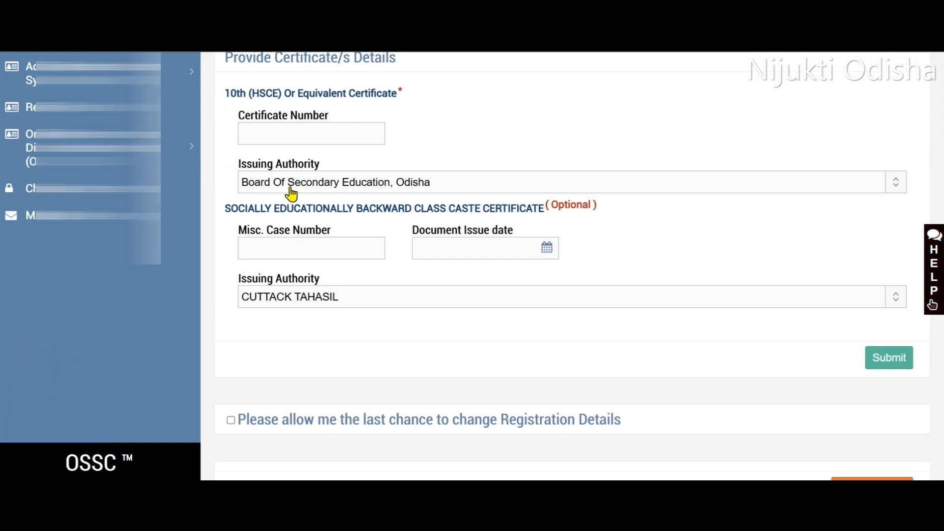
{"action": "left_click", "coordinate": [397, 185]}
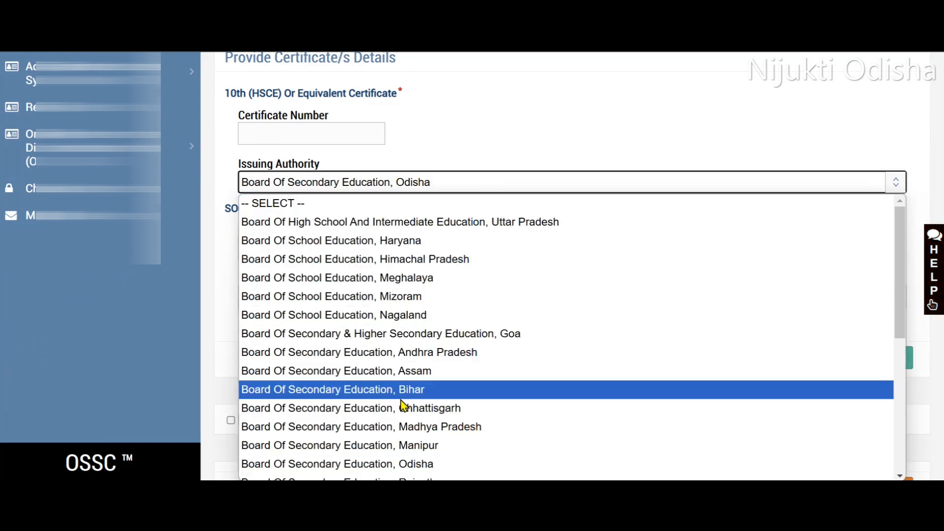
{"action": "left_click", "coordinate": [480, 158]}
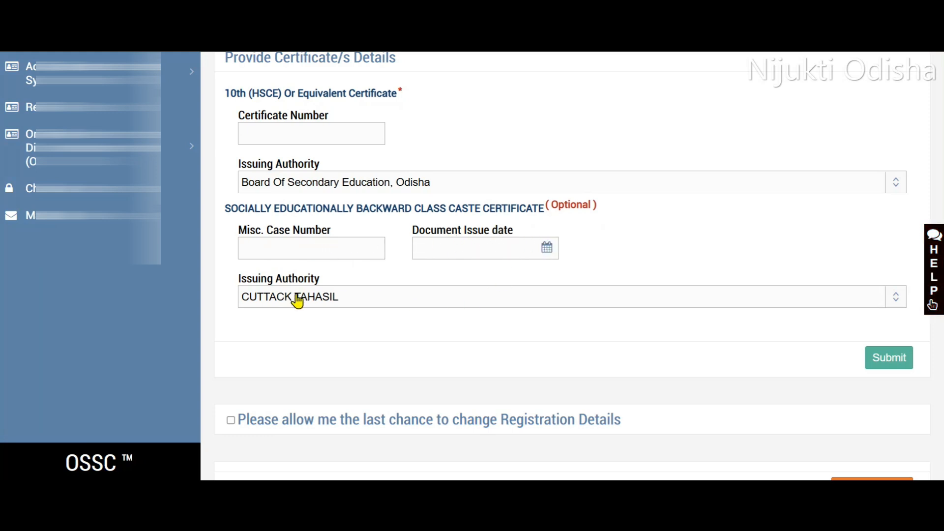
{"action": "left_click", "coordinate": [475, 296]}
{"action": "scroll", "coordinate": [417, 170], "scroll_direction": "down", "scroll_amount": 1}
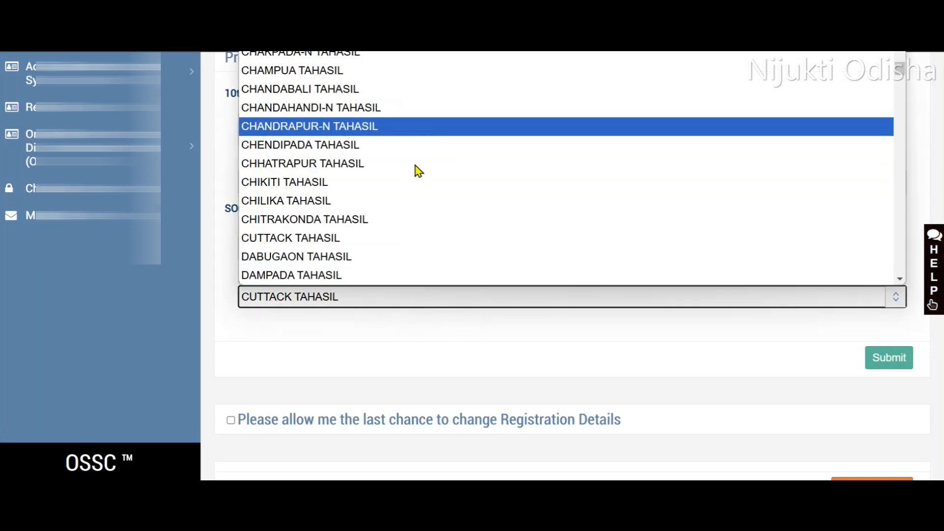
{"action": "left_click", "coordinate": [395, 332]}
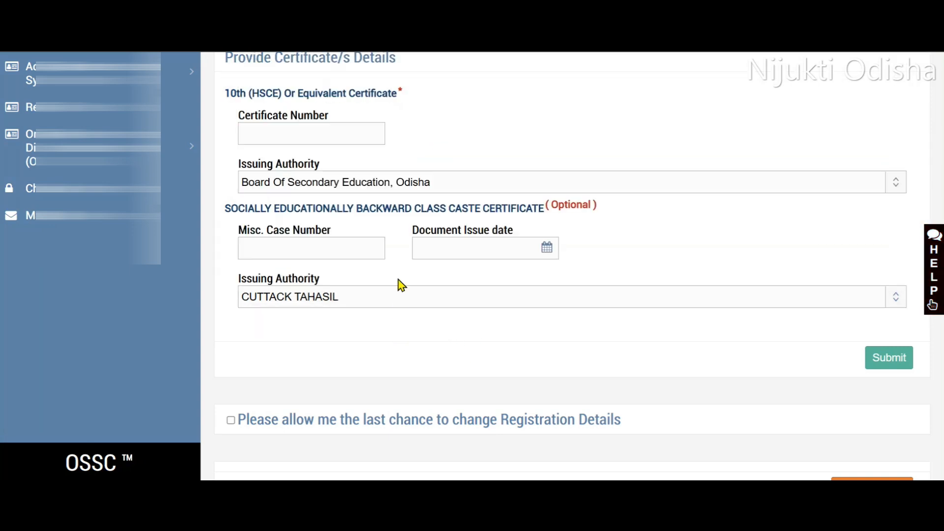
Submit and confirm the document details, and start the application form for the post.
{"action": "left_click", "coordinate": [876, 370]}
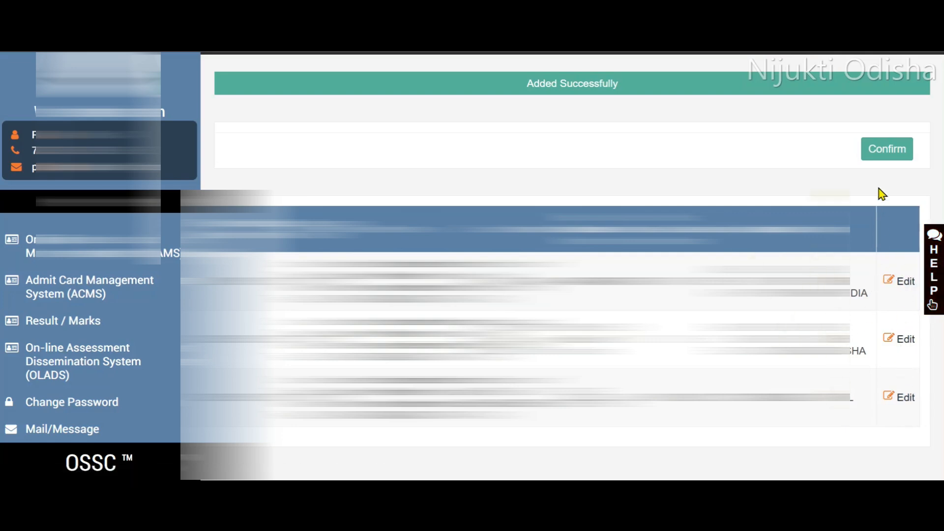
{"action": "left_click", "coordinate": [890, 155]}
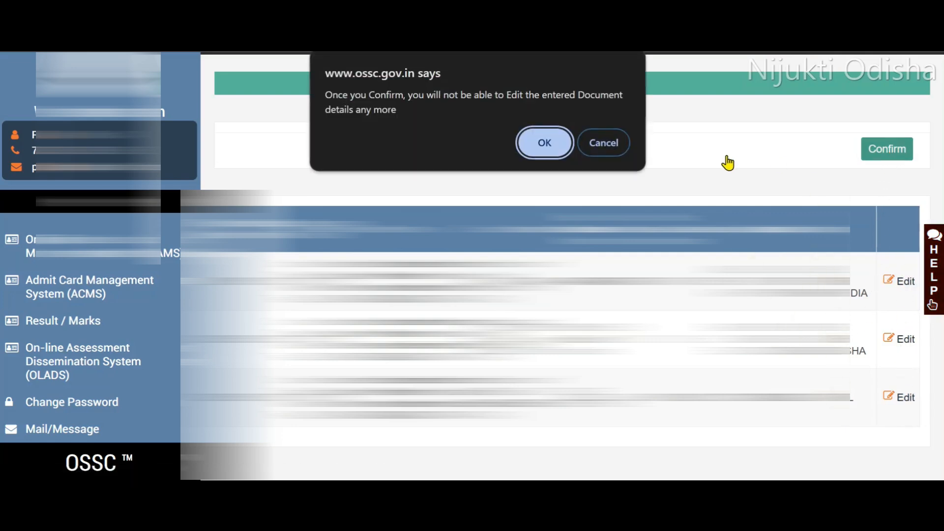
{"action": "left_click", "coordinate": [543, 149]}
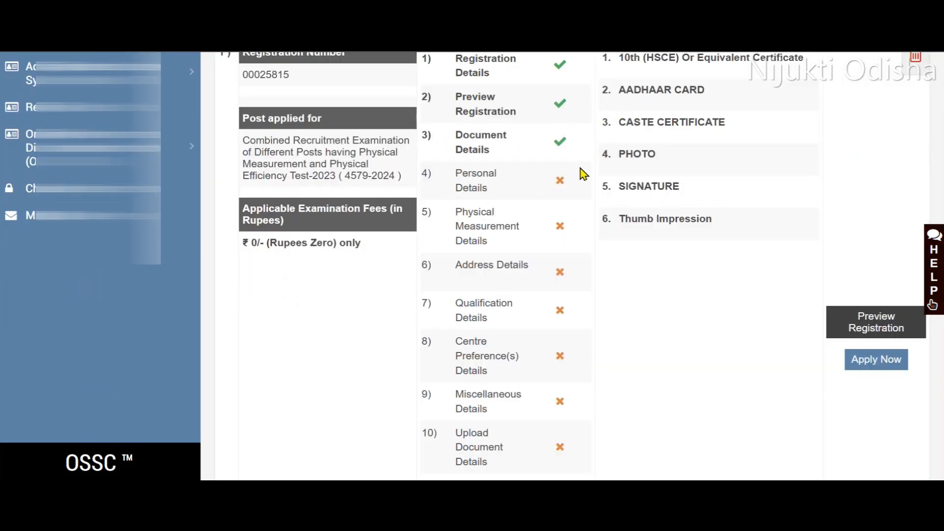
{"action": "left_click", "coordinate": [876, 361]}
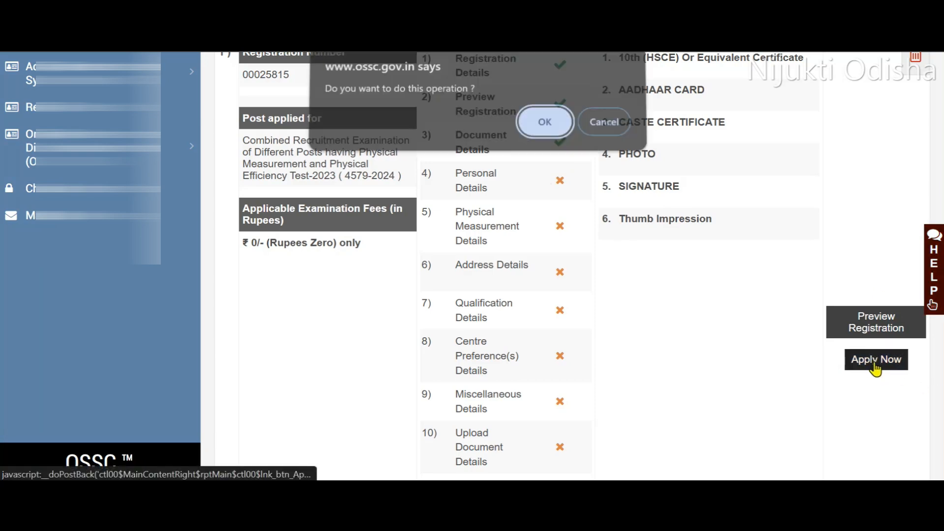
{"action": "left_click", "coordinate": [540, 129]}
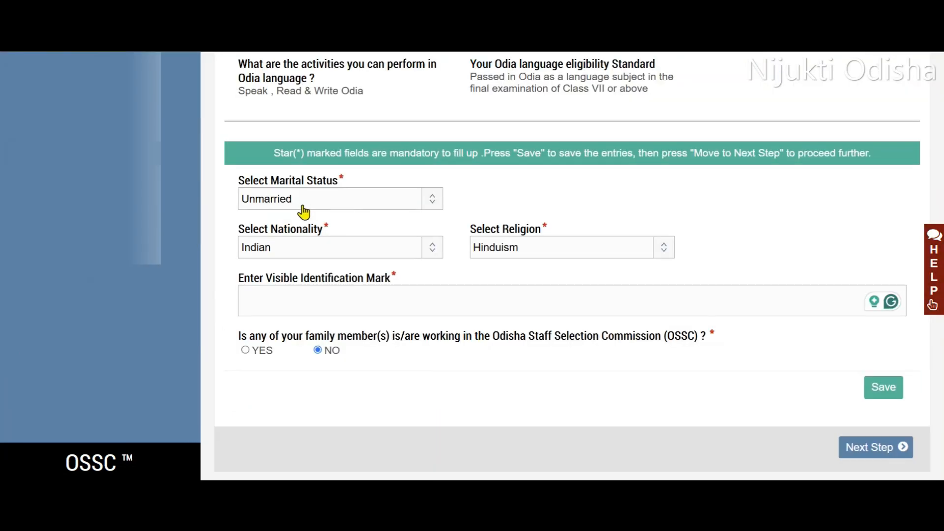
Set marital status to Unmarried, nationality to Indian and religion to Hinduism in the personal details, and proceed to physical measurements.
{"action": "left_click", "coordinate": [322, 204]}
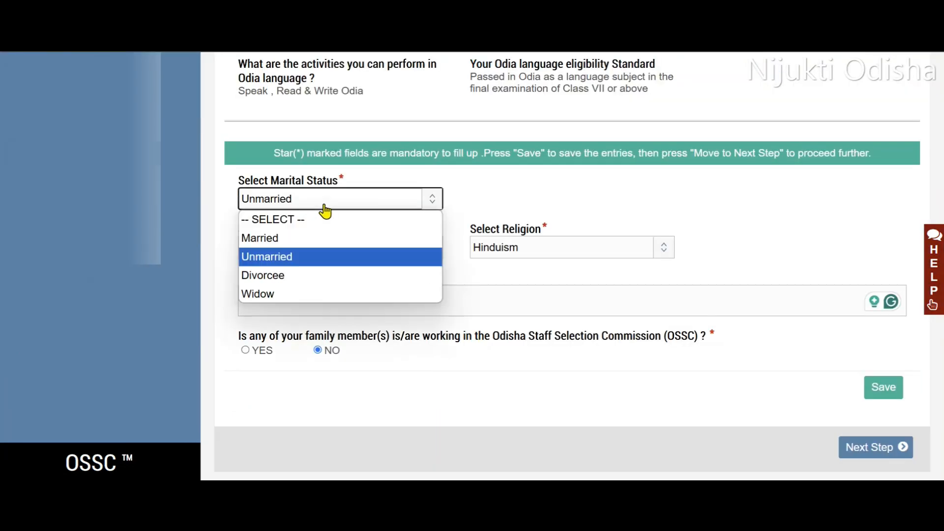
{"action": "left_click", "coordinate": [344, 257]}
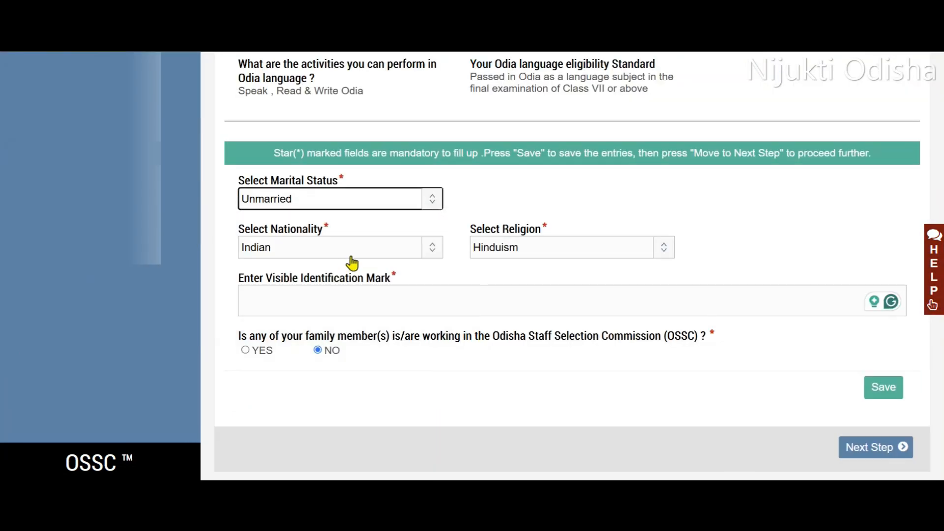
{"action": "left_click", "coordinate": [322, 252]}
{"action": "left_click", "coordinate": [312, 288]}
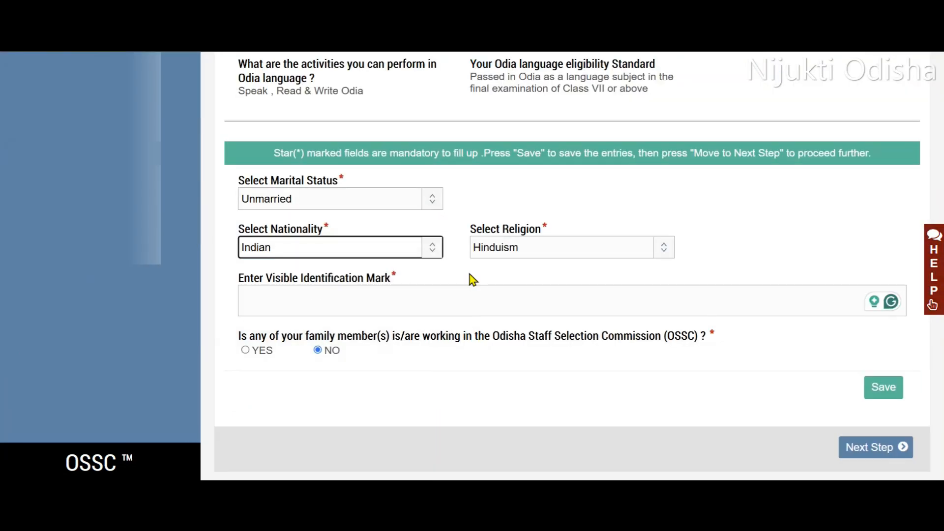
{"action": "left_click", "coordinate": [537, 248]}
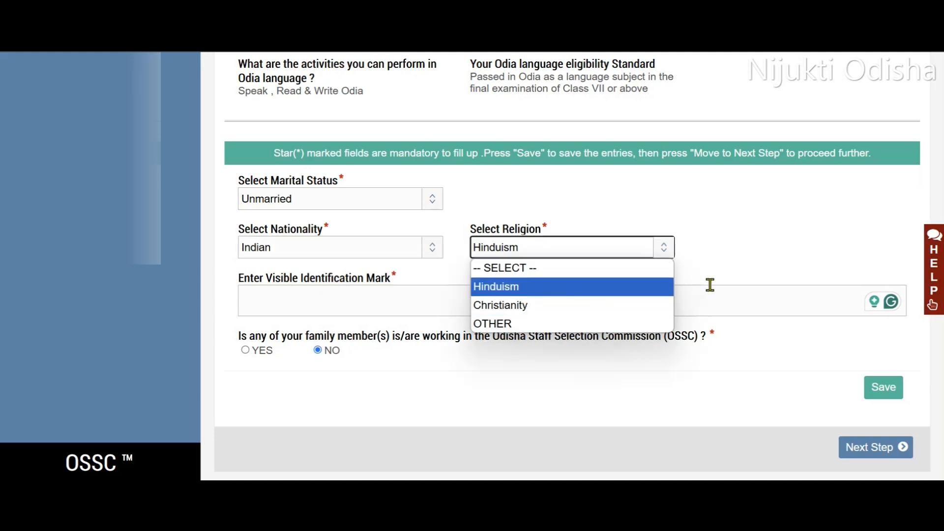
{"action": "left_click", "coordinate": [267, 289]}
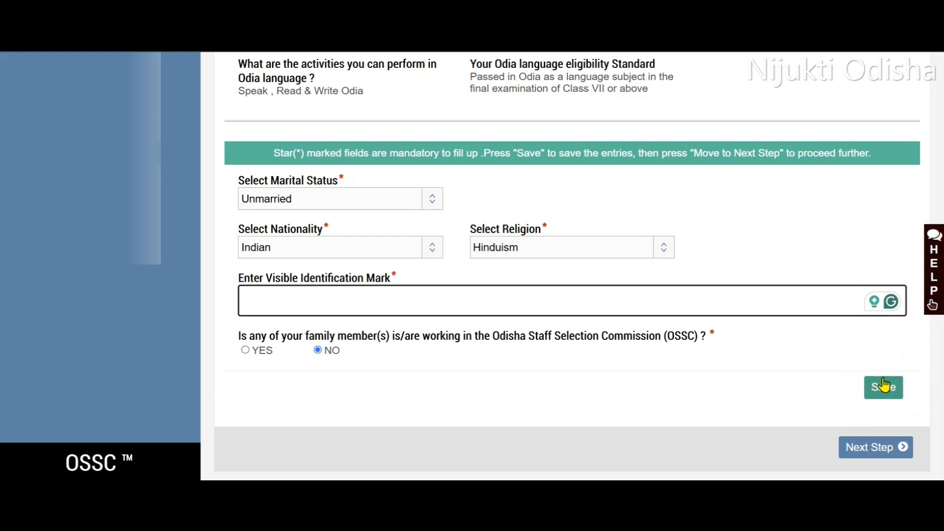
{"action": "left_click", "coordinate": [863, 448]}
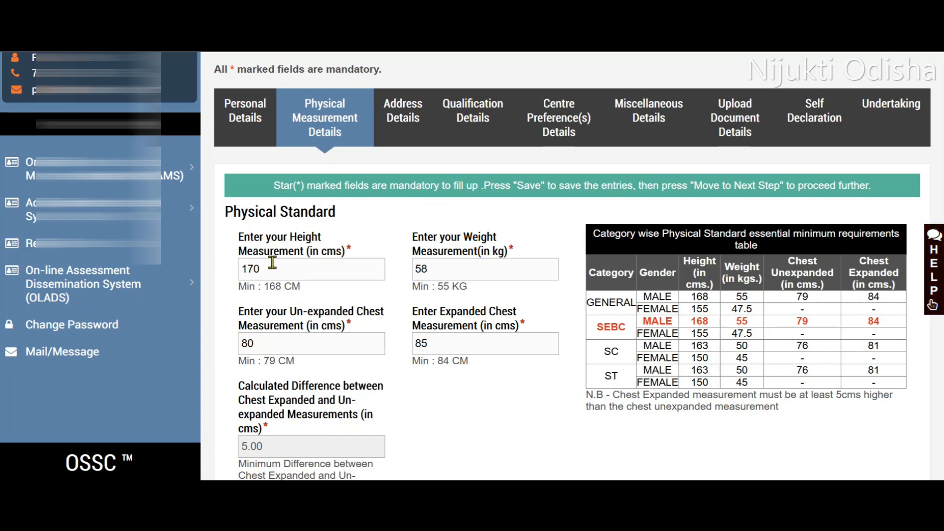
Save the physical measurements of 170 cm height, 58 kg weight and 80/85 cm chest, and proceed to the address details.
{"action": "scroll", "coordinate": [377, 303], "scroll_direction": "down", "scroll_amount": 2}
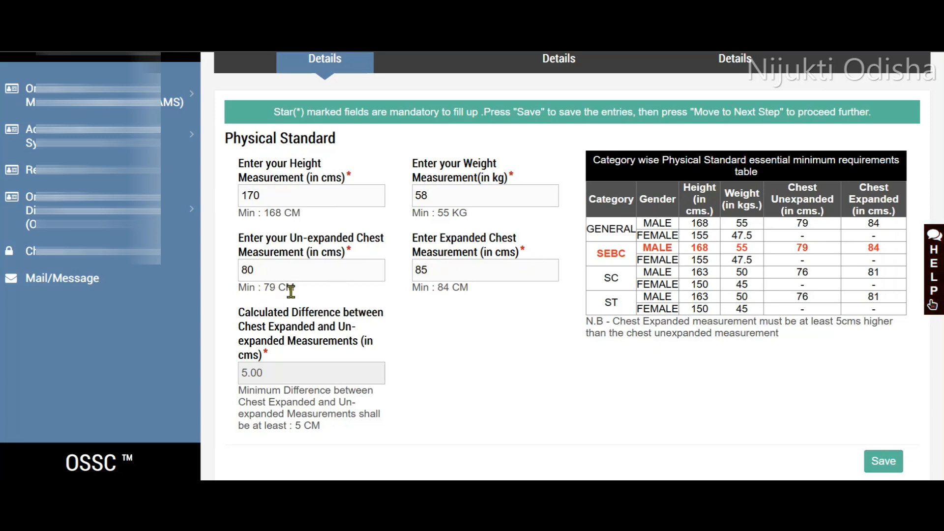
{"action": "scroll", "coordinate": [443, 310], "scroll_direction": "down", "scroll_amount": 2}
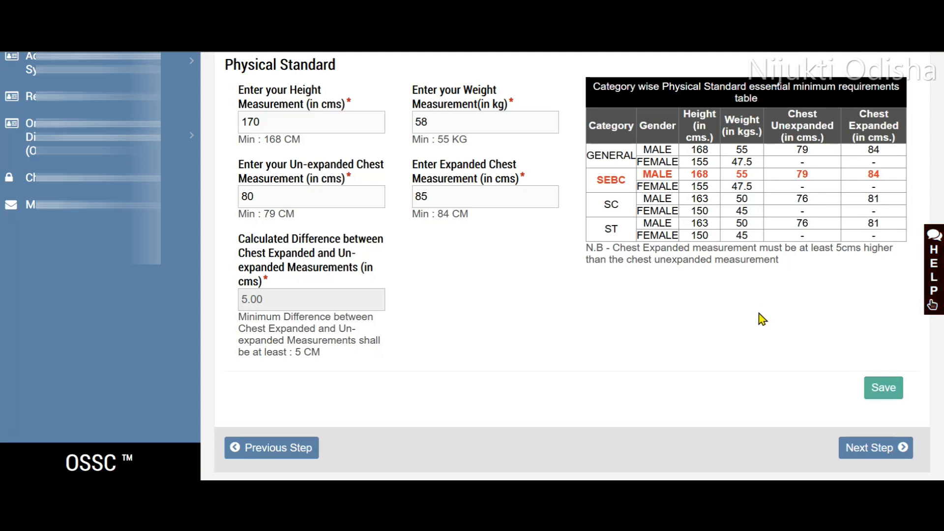
{"action": "left_click", "coordinate": [875, 388]}
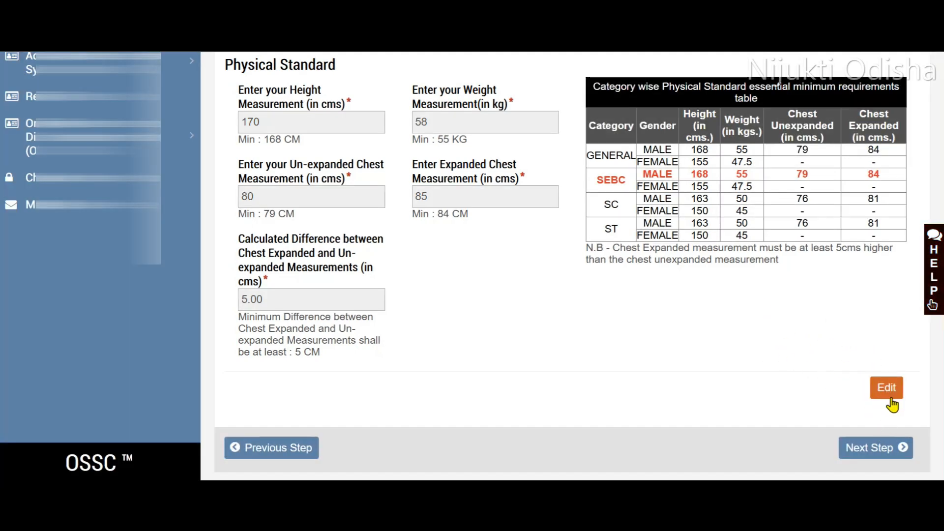
{"action": "left_click", "coordinate": [875, 449]}
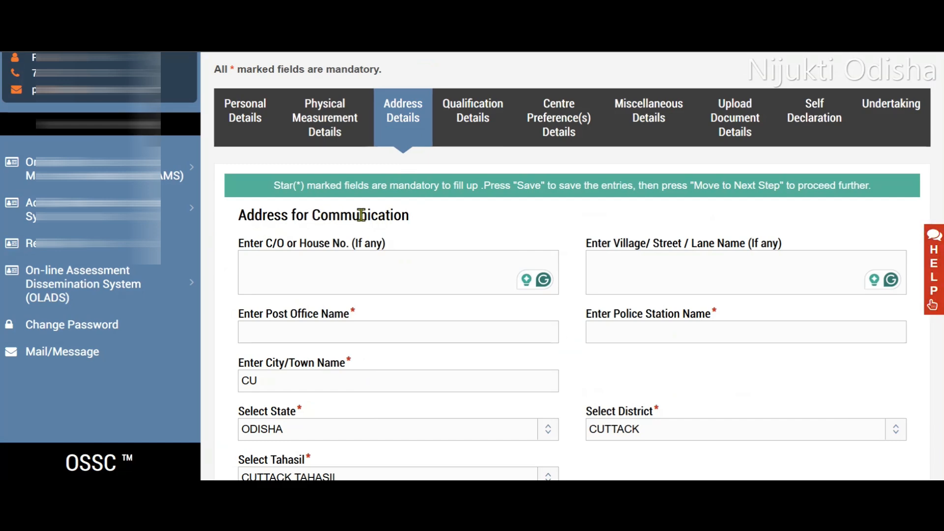
Review the communication and permanent address fields, including the state and tahasil options, and proceed to the qualification details.
{"action": "scroll", "coordinate": [335, 246], "scroll_direction": "down", "scroll_amount": 2}
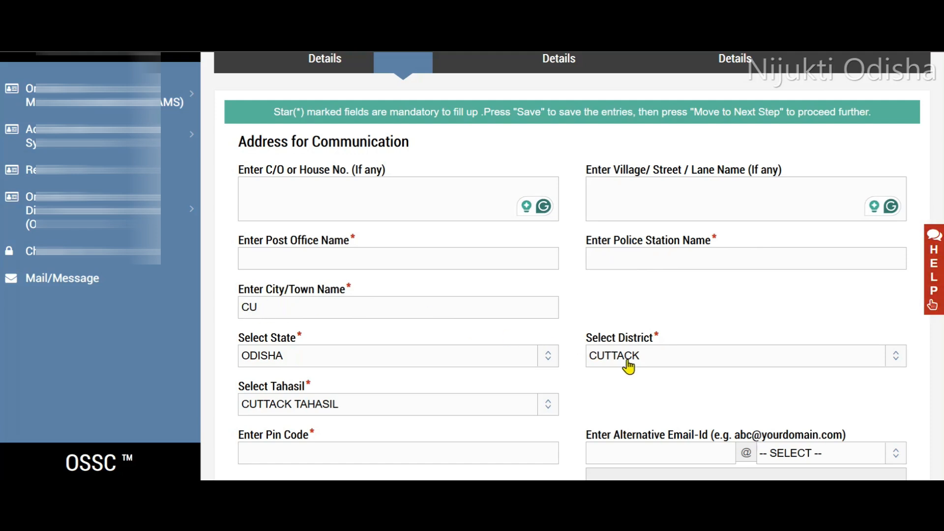
{"action": "left_click", "coordinate": [400, 365]}
{"action": "left_click", "coordinate": [299, 334]}
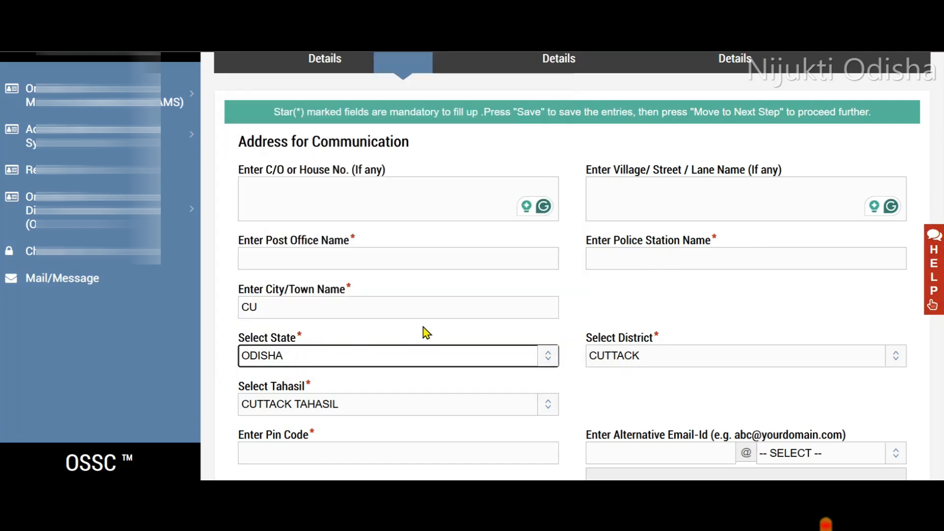
{"action": "scroll", "coordinate": [426, 334], "scroll_direction": "down", "scroll_amount": 3}
{"action": "left_click", "coordinate": [401, 268]}
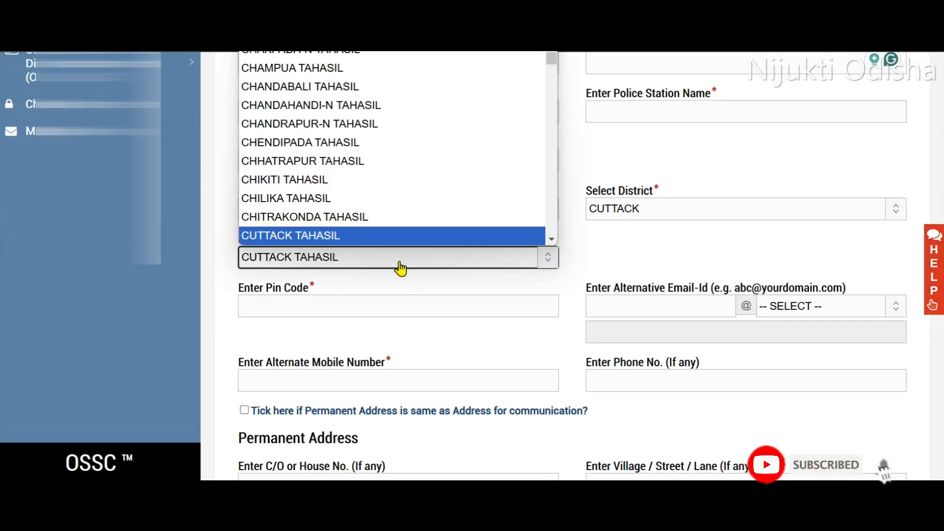
{"action": "left_click", "coordinate": [622, 254]}
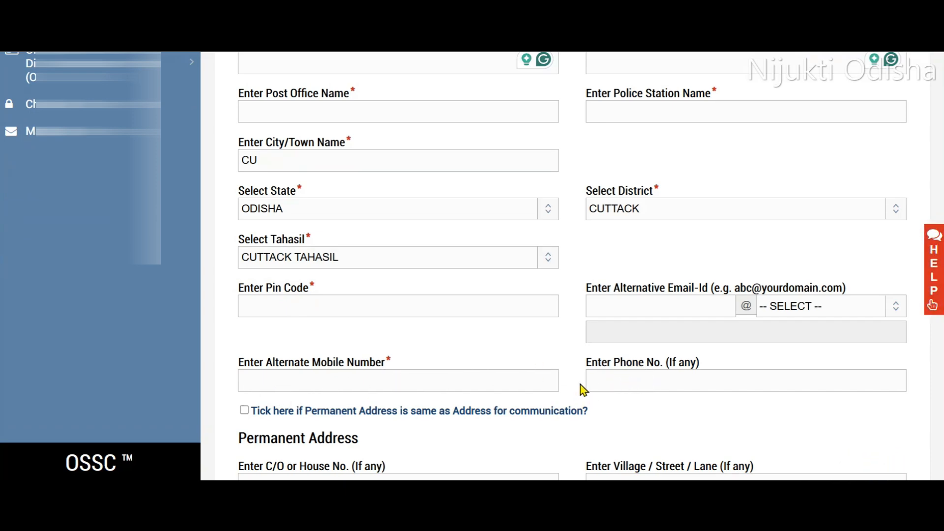
{"action": "scroll", "coordinate": [695, 374], "scroll_direction": "down", "scroll_amount": 3}
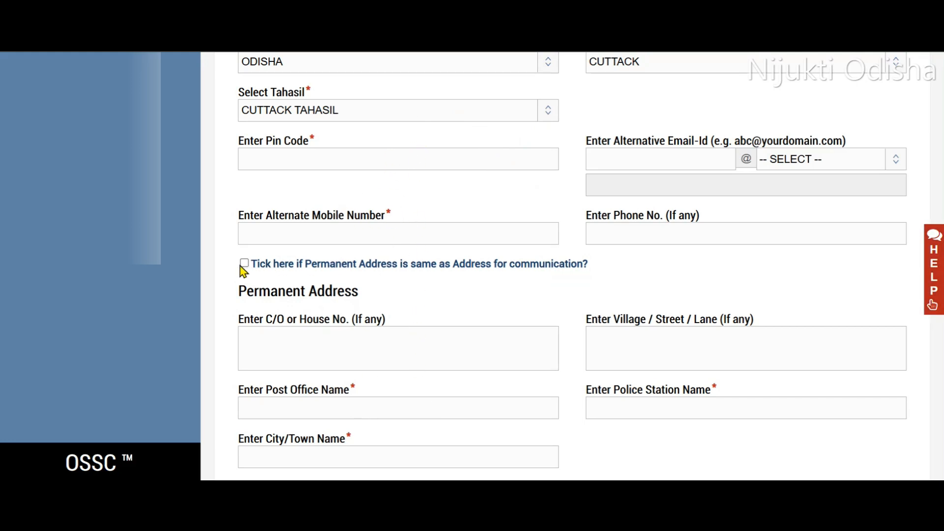
{"action": "scroll", "coordinate": [504, 230], "scroll_direction": "down", "scroll_amount": 4}
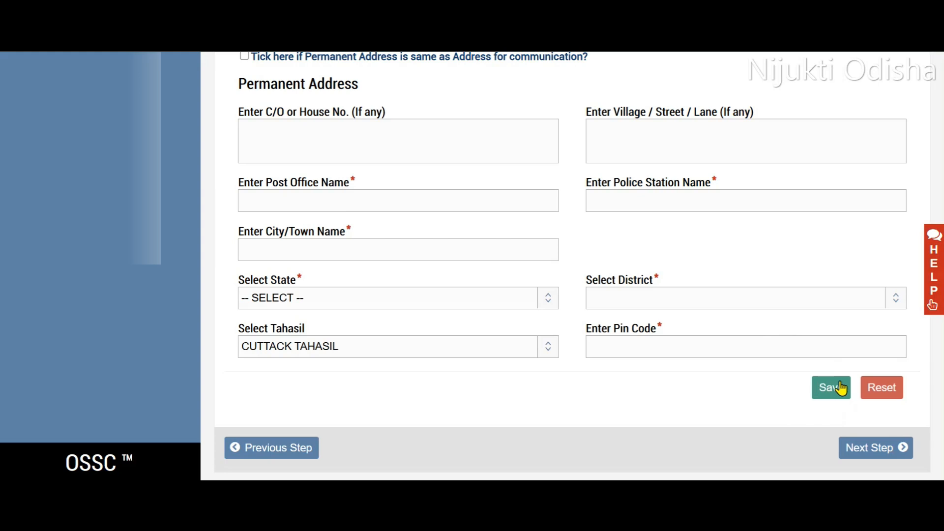
{"action": "left_click", "coordinate": [882, 455]}
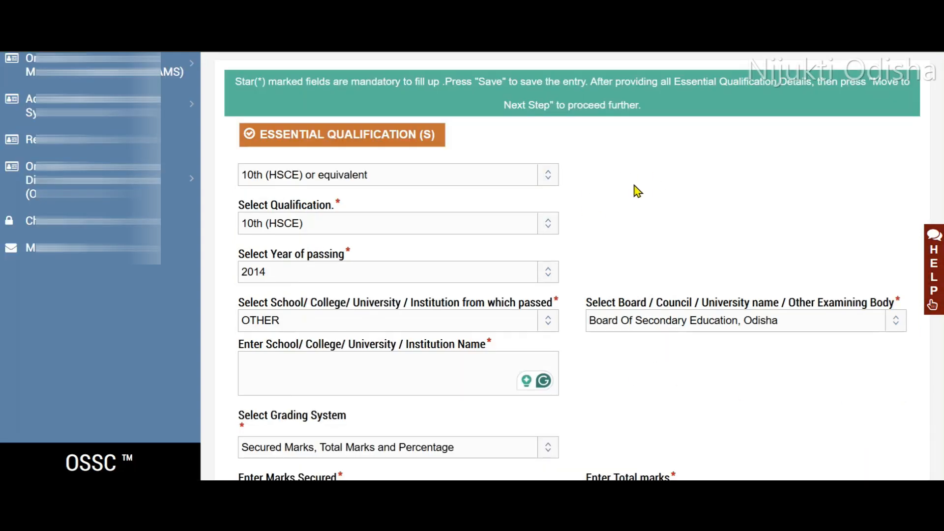
Select 10th (HSCE) as the qualification for the 10th entry and check the year of passing options.
{"action": "scroll", "coordinate": [638, 192], "scroll_direction": "up", "scroll_amount": 2}
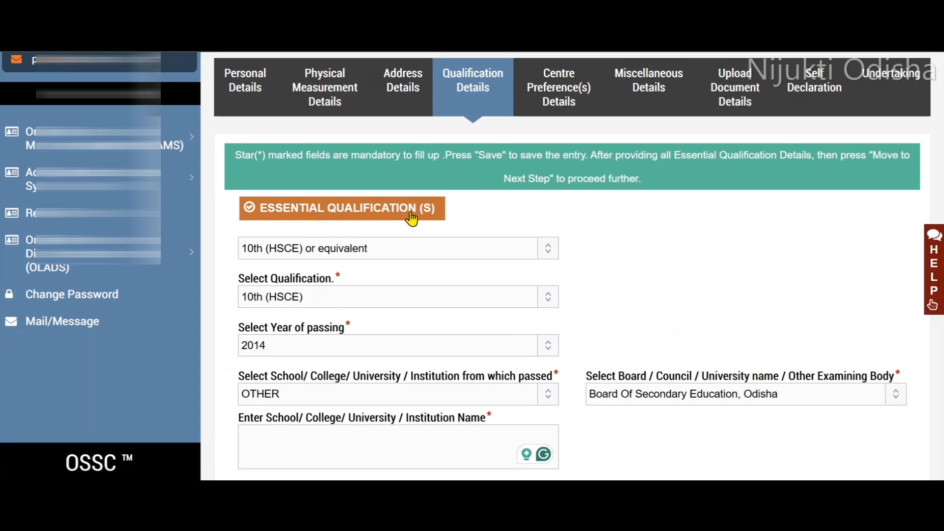
{"action": "scroll", "coordinate": [492, 233], "scroll_direction": "down", "scroll_amount": 2}
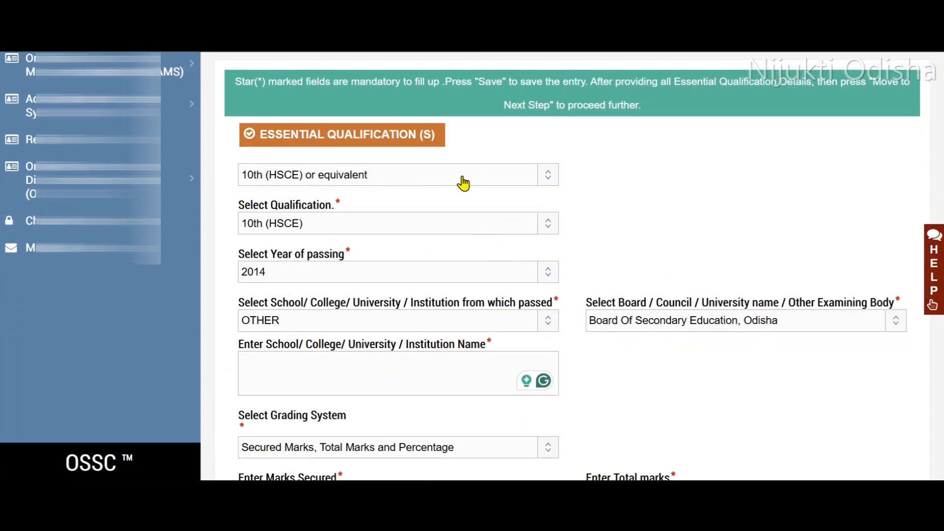
{"action": "left_click", "coordinate": [375, 228]}
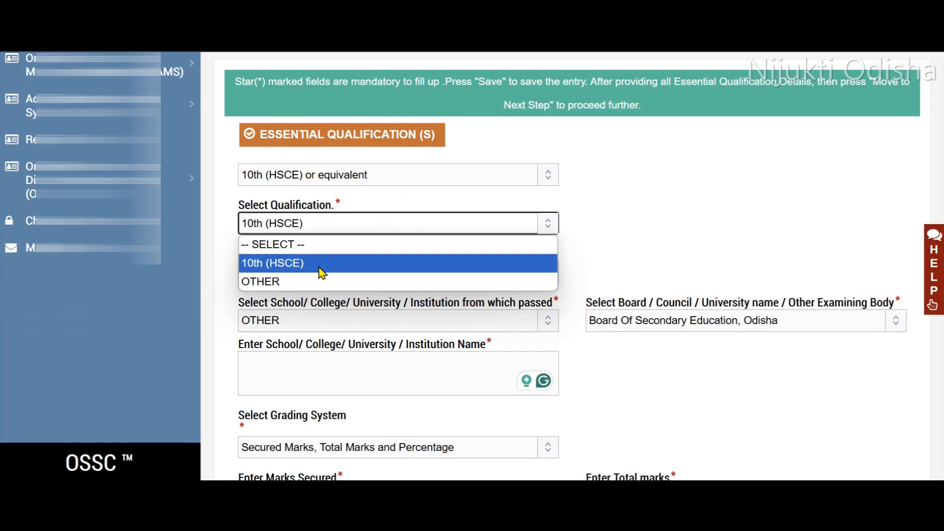
{"action": "left_click", "coordinate": [302, 263]}
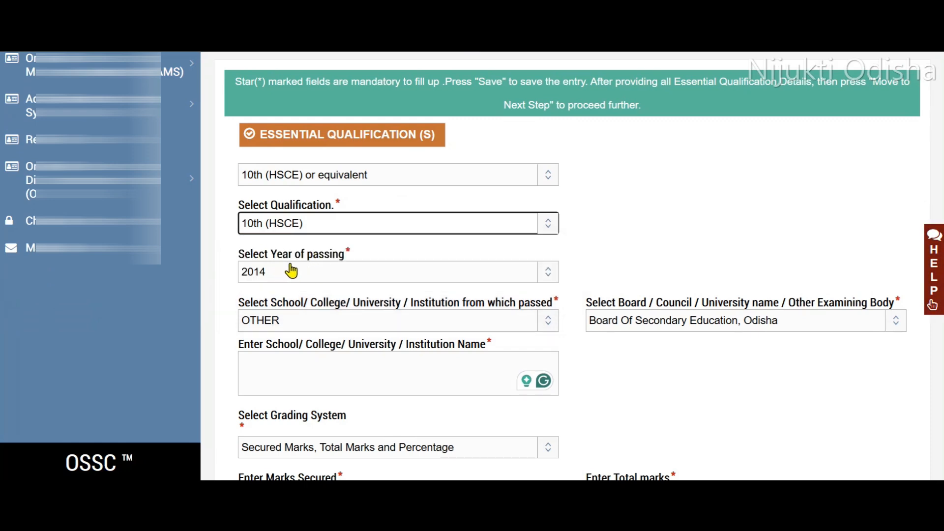
{"action": "left_click", "coordinate": [334, 273]}
{"action": "scroll", "coordinate": [369, 232], "scroll_direction": "down", "scroll_amount": 1}
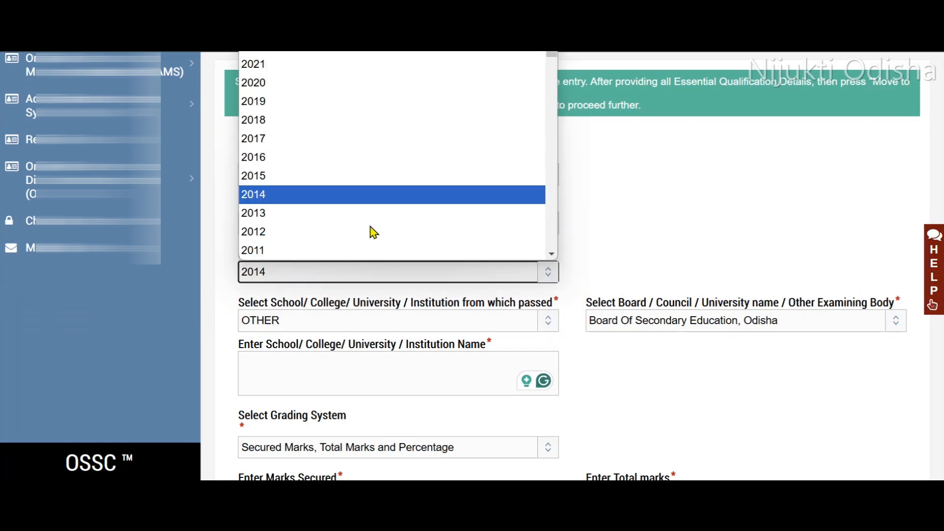
{"action": "left_click", "coordinate": [617, 198]}
Select OTHER as the institution passed from in the 10th entry and review the available examining boards.
{"action": "scroll", "coordinate": [618, 197], "scroll_direction": "down", "scroll_amount": 3}
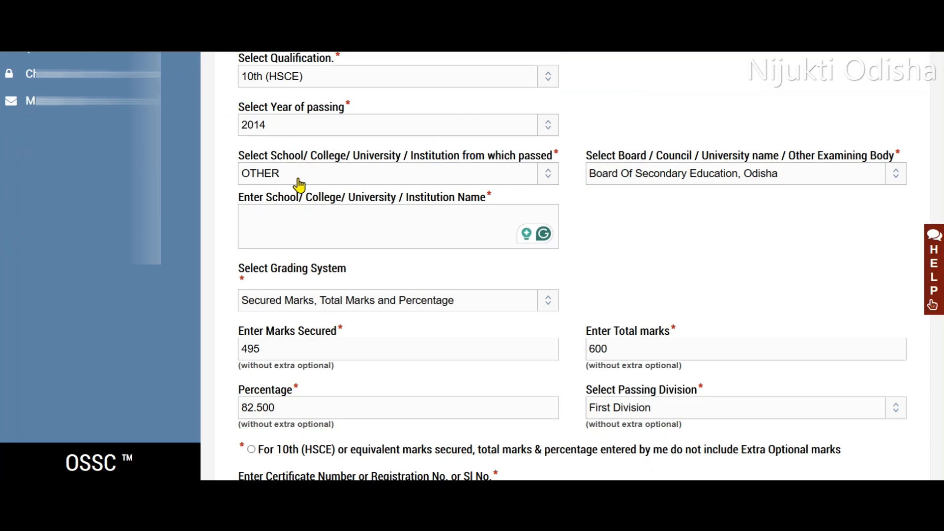
{"action": "left_click", "coordinate": [351, 175]}
{"action": "left_click", "coordinate": [309, 208]}
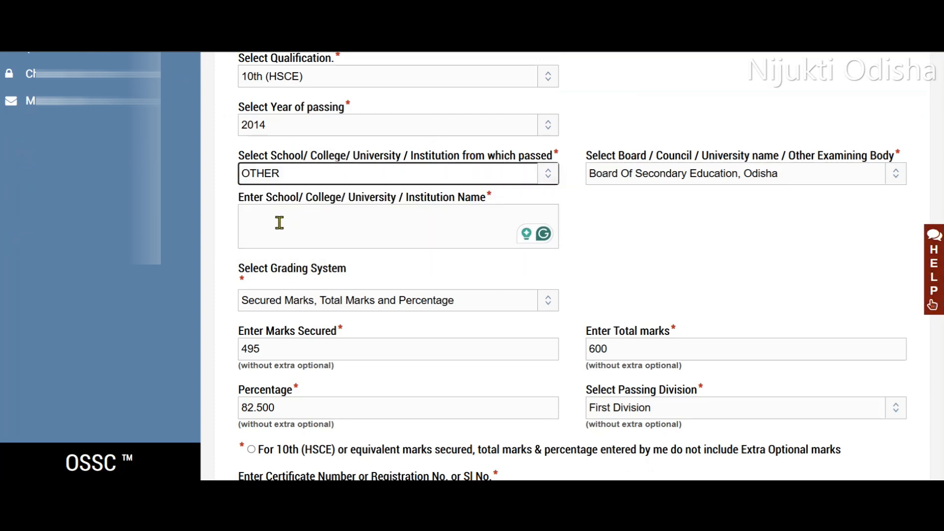
{"action": "left_click", "coordinate": [704, 178]}
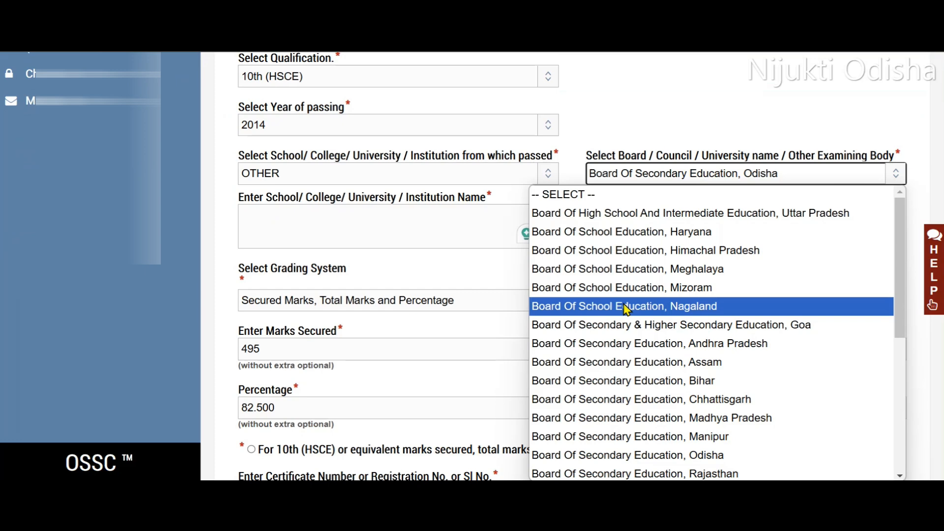
{"action": "left_click", "coordinate": [663, 121]}
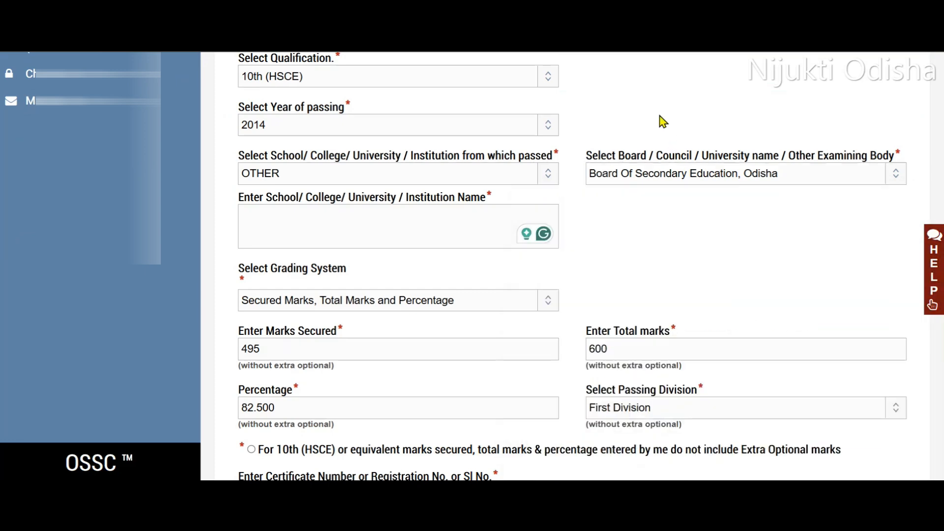
Set the 10th grading system to Secured Marks, Total Marks and Percentage, declare that extra optional marks are excluded, and save the entry.
{"action": "scroll", "coordinate": [628, 264], "scroll_direction": "down", "scroll_amount": 3}
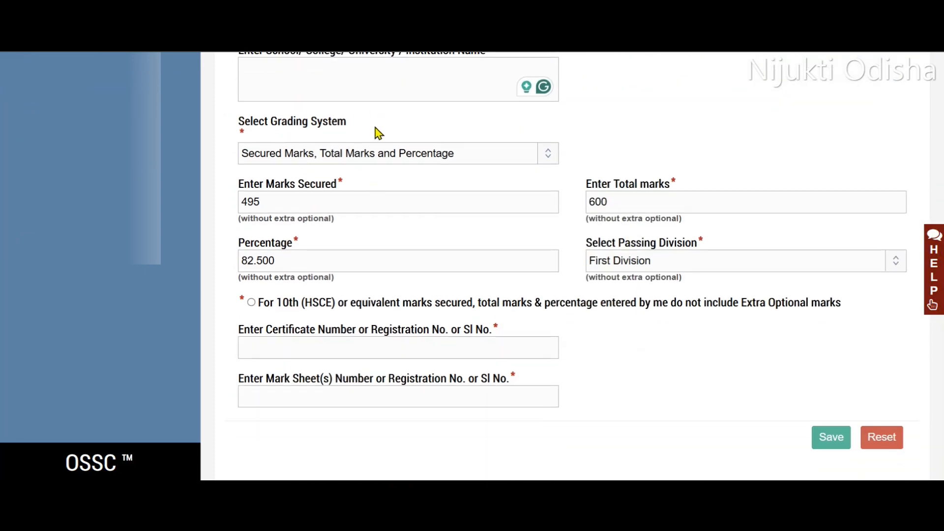
{"action": "left_click", "coordinate": [325, 158]}
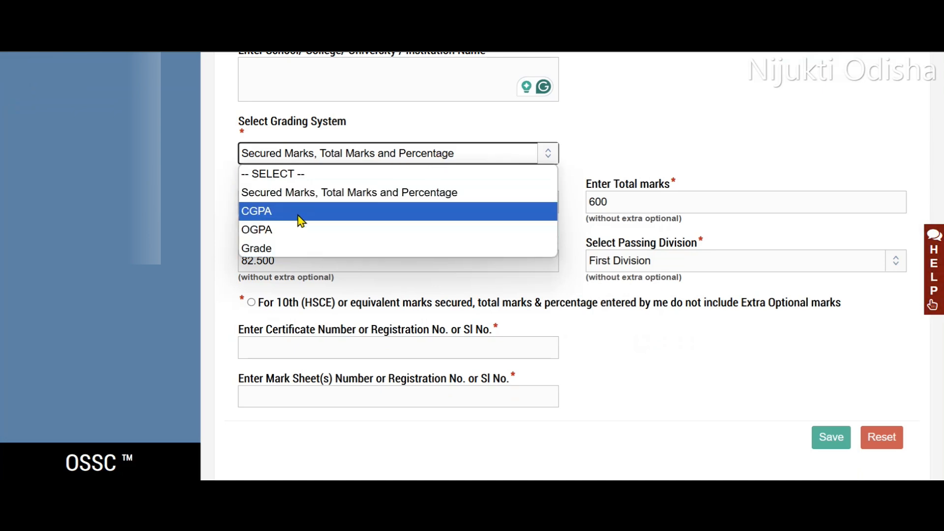
{"action": "left_click", "coordinate": [344, 193]}
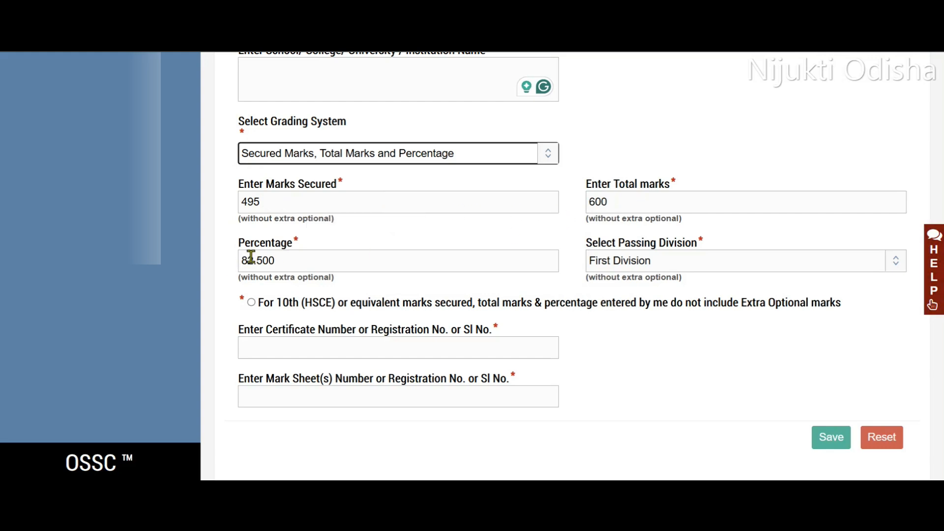
{"action": "left_click", "coordinate": [676, 264]}
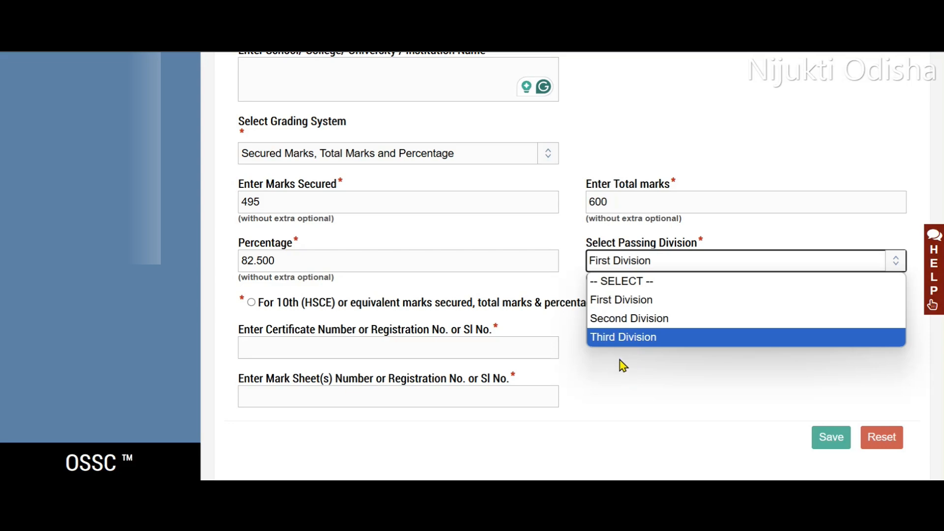
{"action": "left_click", "coordinate": [568, 327]}
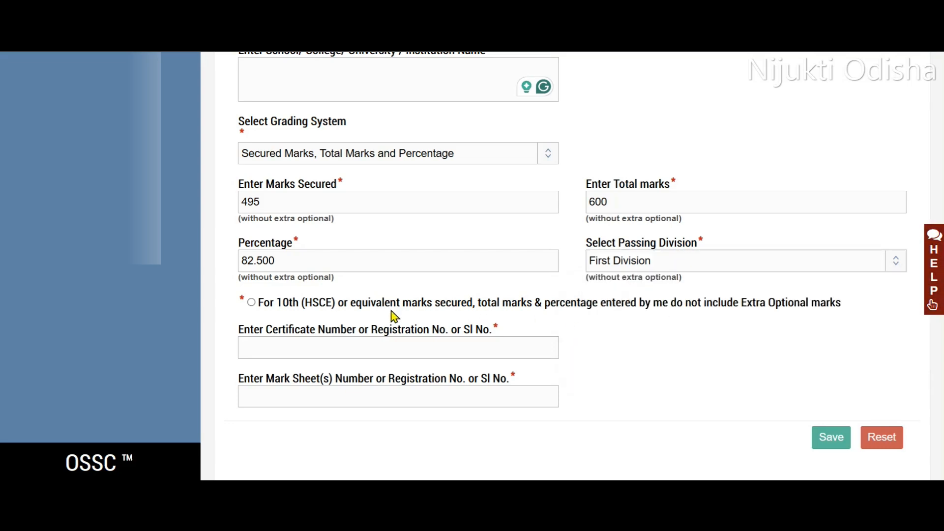
{"action": "left_click", "coordinate": [251, 302]}
{"action": "left_click", "coordinate": [843, 436]}
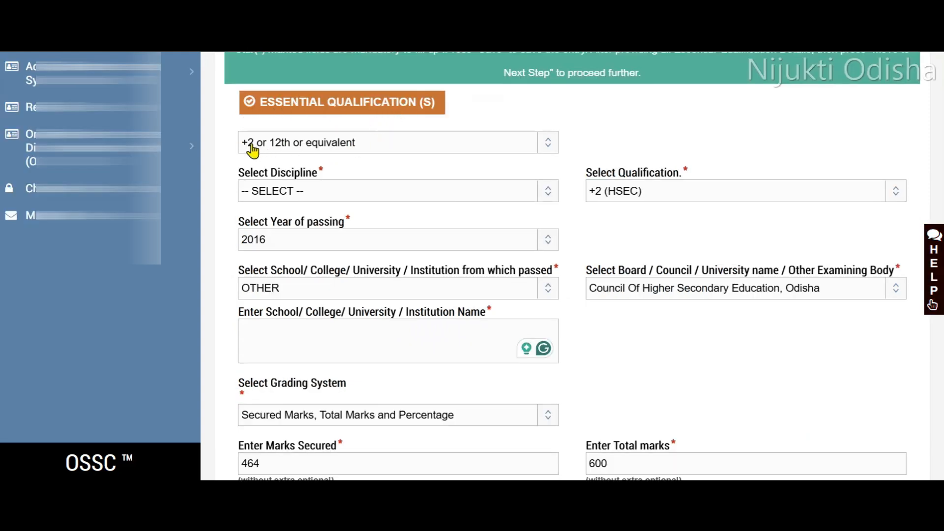
Set the +2 entry to discipline Science, qualification +2 (HSEC), year of passing 2016 and institution OTHER.
{"action": "left_click", "coordinate": [323, 195]}
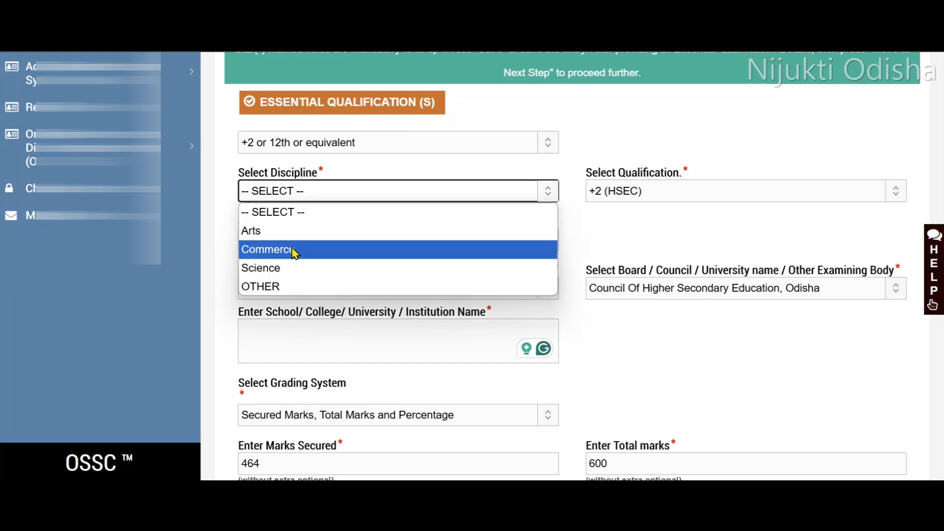
{"action": "left_click", "coordinate": [318, 277]}
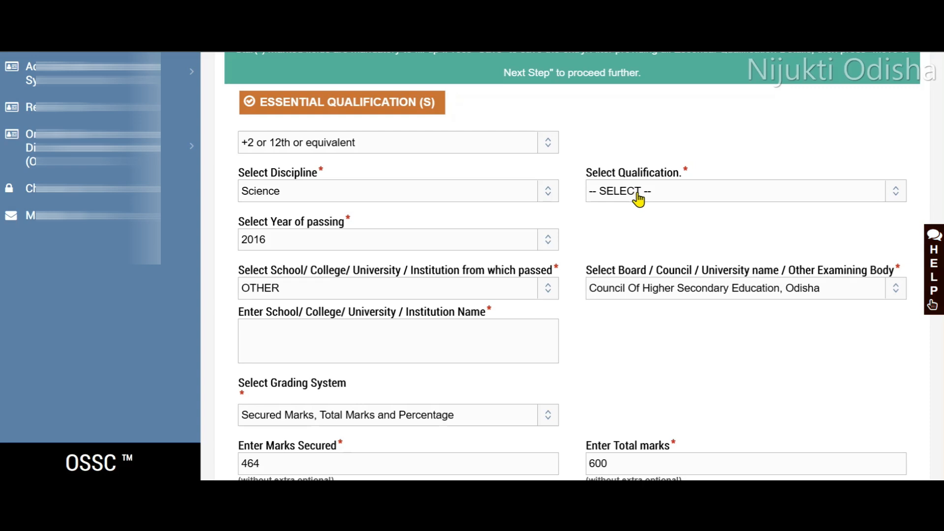
{"action": "left_click", "coordinate": [638, 197]}
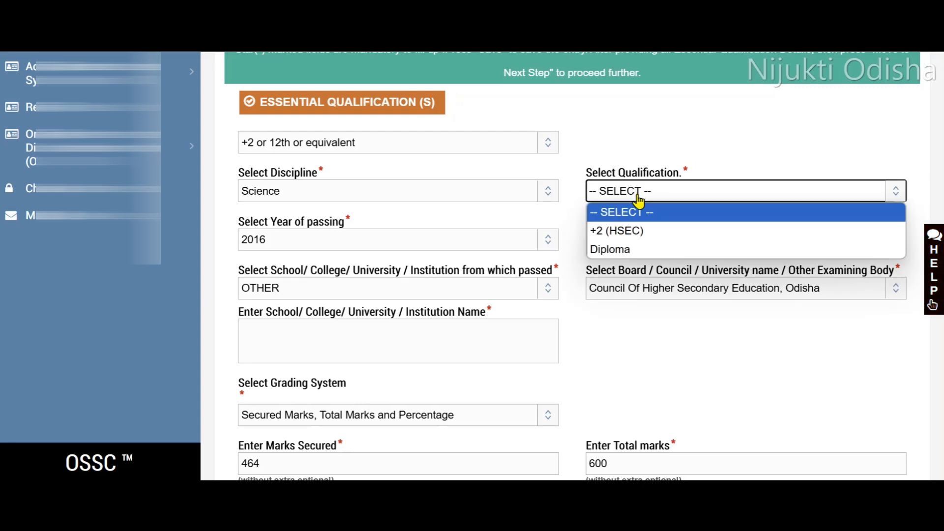
{"action": "left_click", "coordinate": [622, 233]}
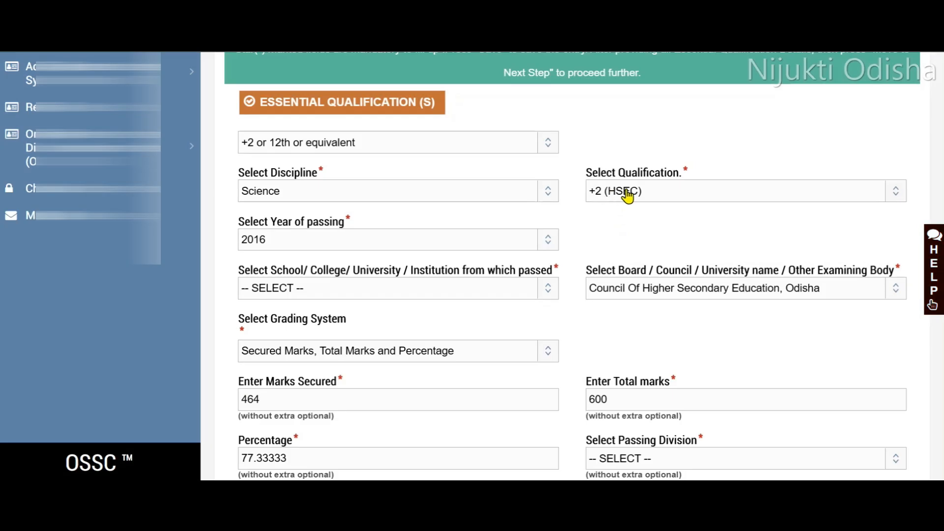
{"action": "left_click", "coordinate": [394, 244]}
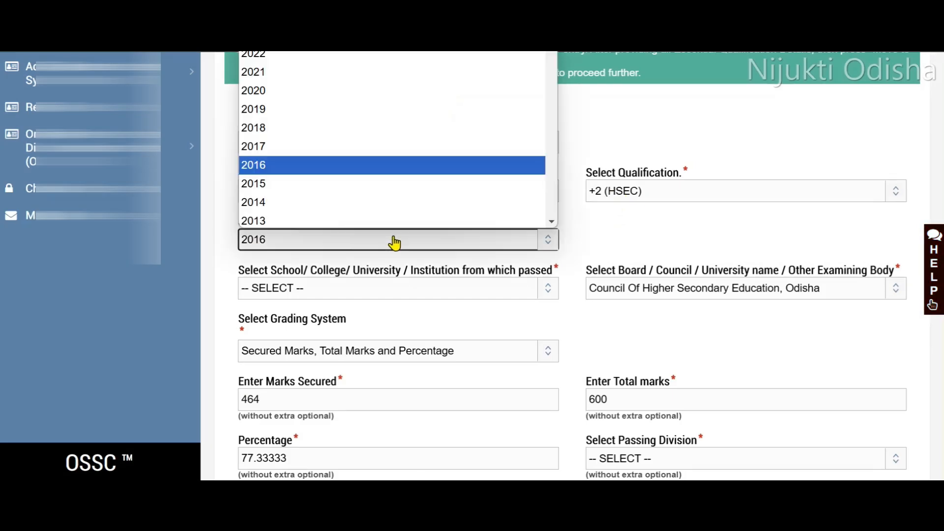
{"action": "left_click", "coordinate": [291, 163]}
{"action": "left_click", "coordinate": [356, 292]}
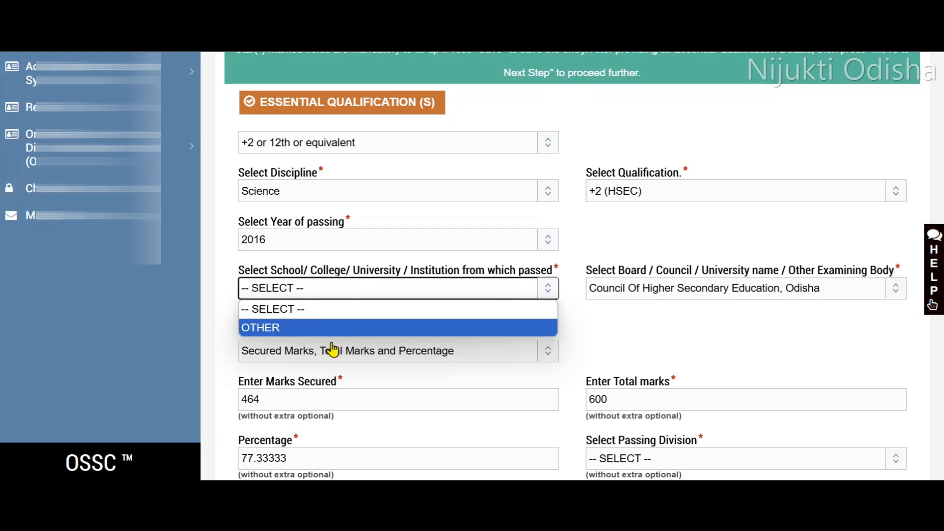
{"action": "left_click", "coordinate": [297, 329]}
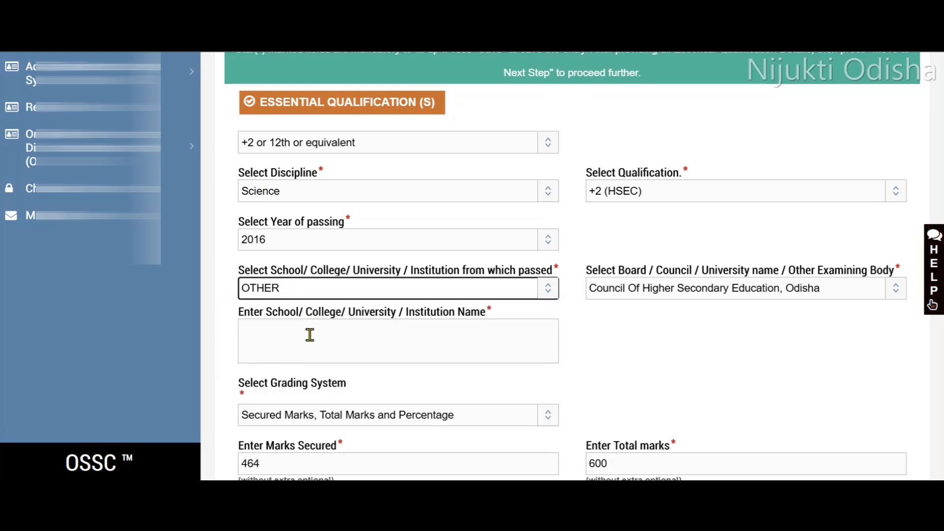
Review the +2 board and grading system options, set the passing division to First Division, and save the entry.
{"action": "left_click", "coordinate": [655, 293]}
{"action": "scroll", "coordinate": [618, 238], "scroll_direction": "down", "scroll_amount": 1}
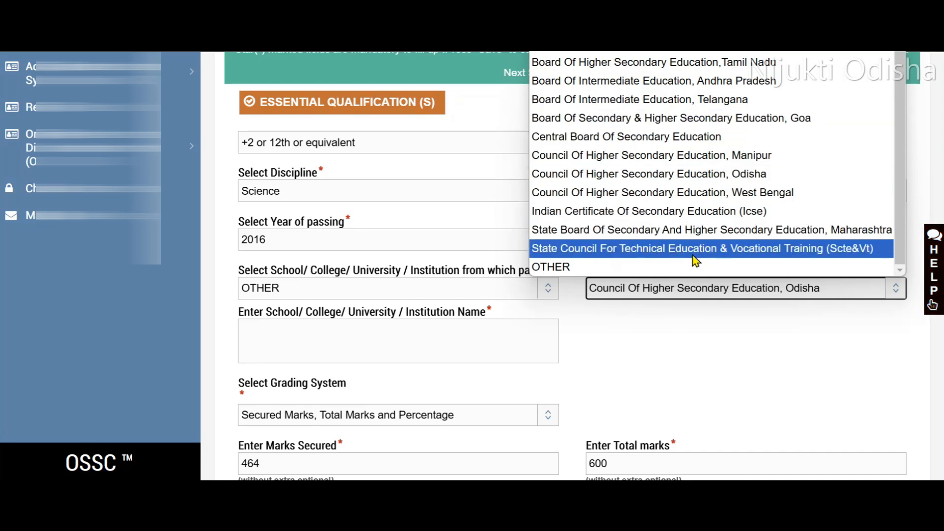
{"action": "left_click", "coordinate": [682, 320]}
{"action": "scroll", "coordinate": [666, 305], "scroll_direction": "down", "scroll_amount": 3}
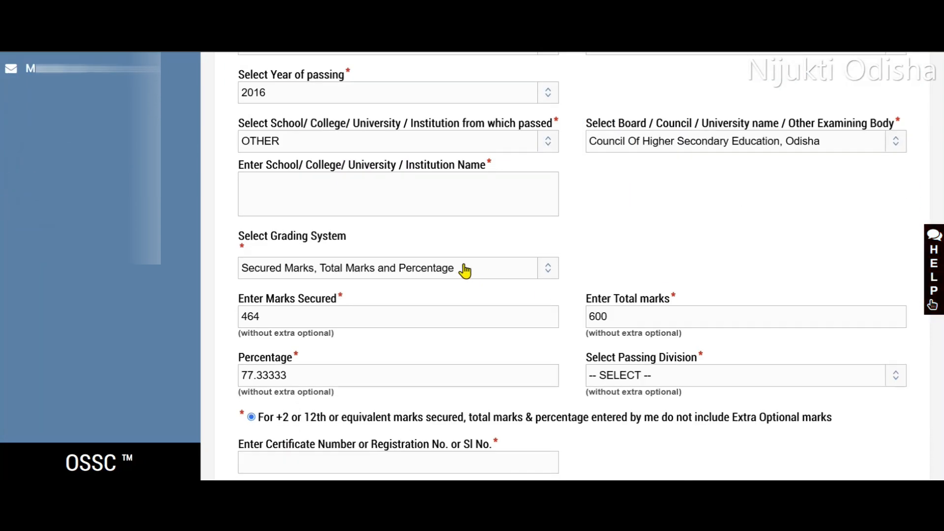
{"action": "left_click", "coordinate": [455, 268]}
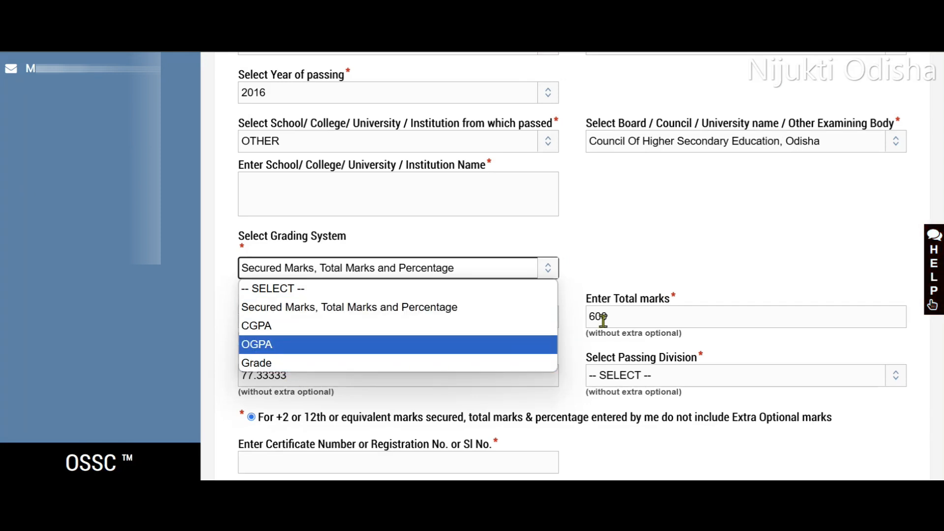
{"action": "left_click", "coordinate": [649, 279]}
{"action": "scroll", "coordinate": [635, 279], "scroll_direction": "down", "scroll_amount": 3}
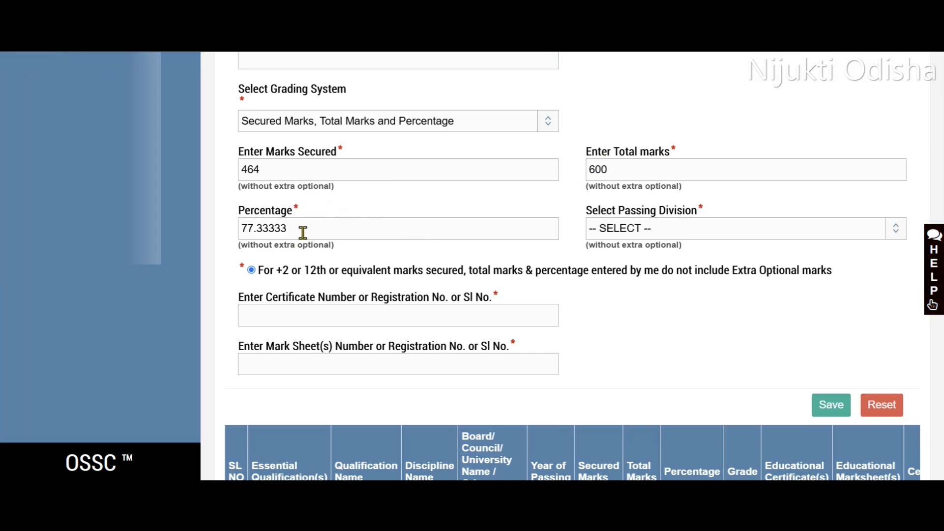
{"action": "left_click", "coordinate": [659, 232]}
{"action": "left_click", "coordinate": [636, 269]}
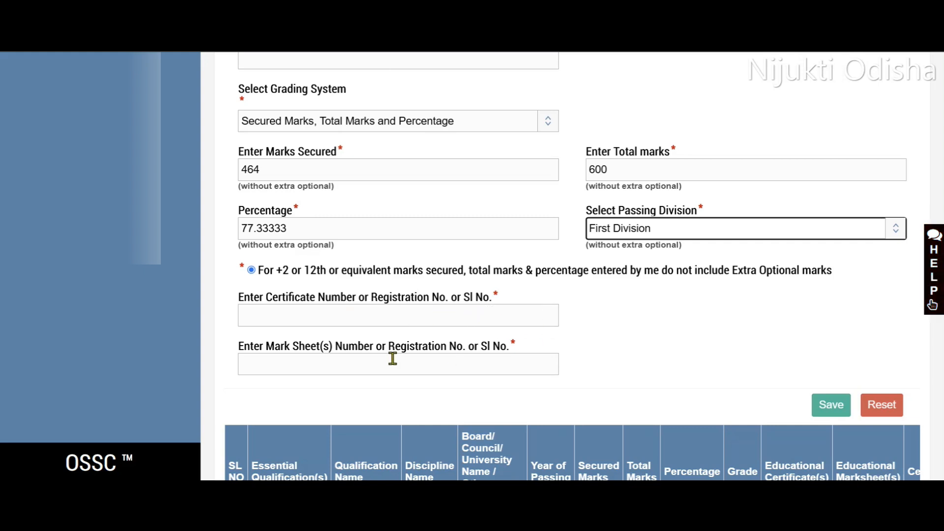
{"action": "left_click", "coordinate": [833, 416]}
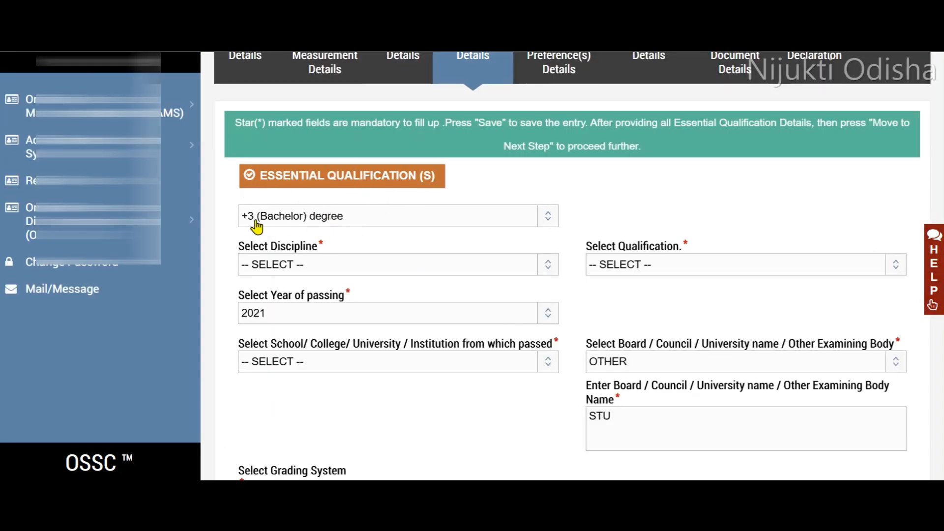
Set the +3 (Bachelor) degree entry to discipline Science, qualification Bachelor of Science and institution OTHER, checking the year of passing options.
{"action": "left_click", "coordinate": [345, 270]}
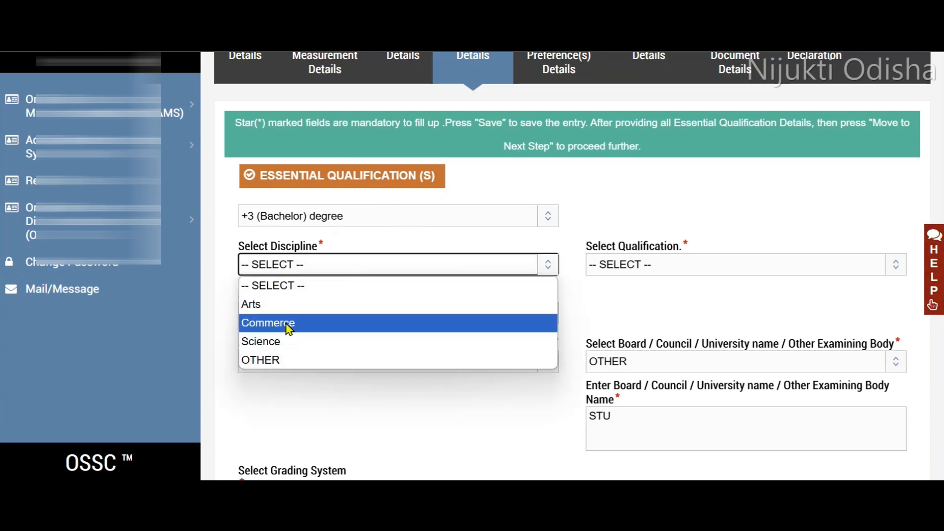
{"action": "left_click", "coordinate": [283, 341]}
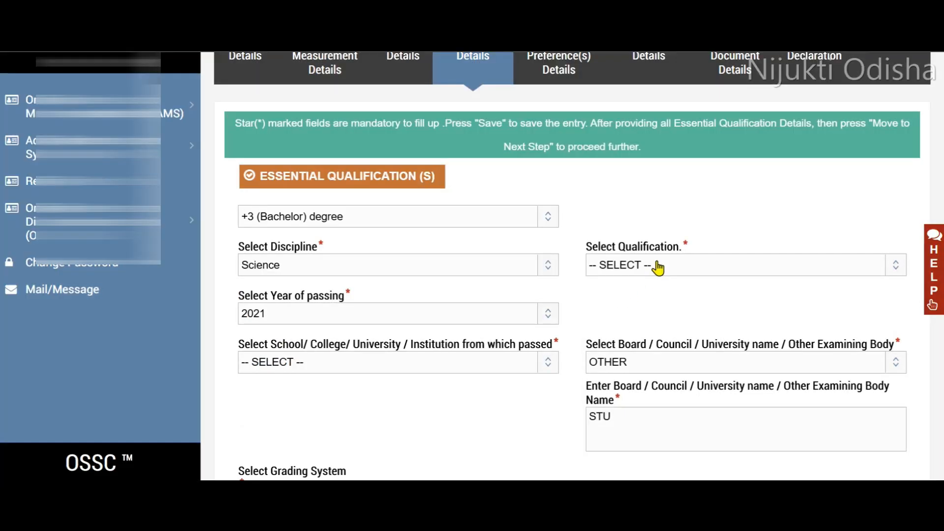
{"action": "left_click", "coordinate": [657, 268]}
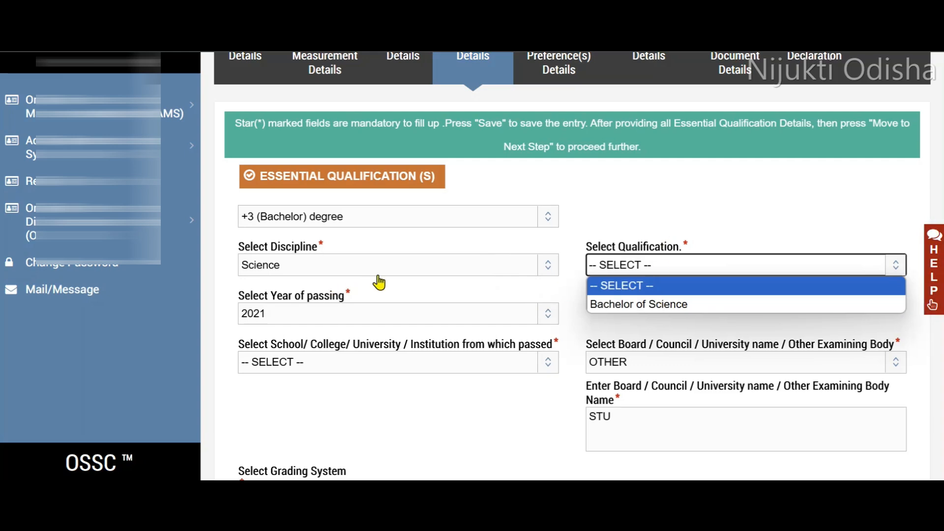
{"action": "left_click", "coordinate": [623, 305]}
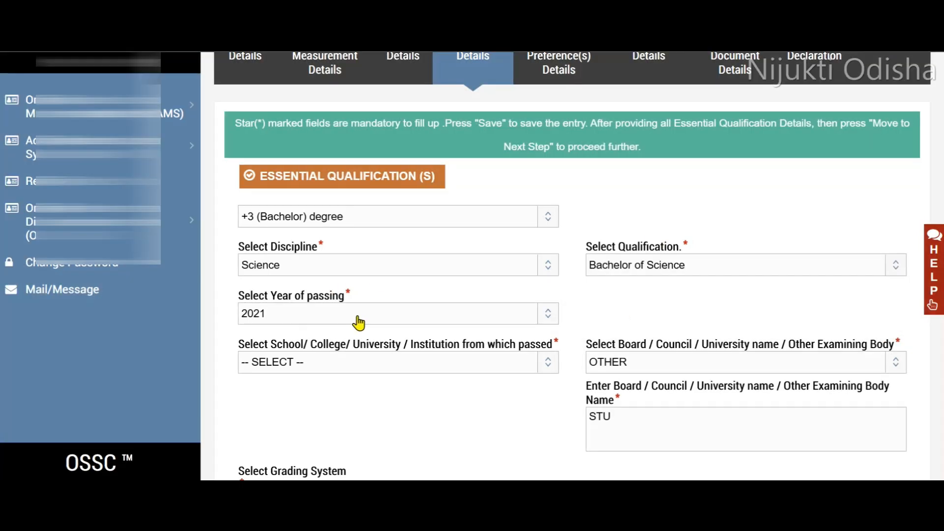
{"action": "left_click", "coordinate": [362, 317]}
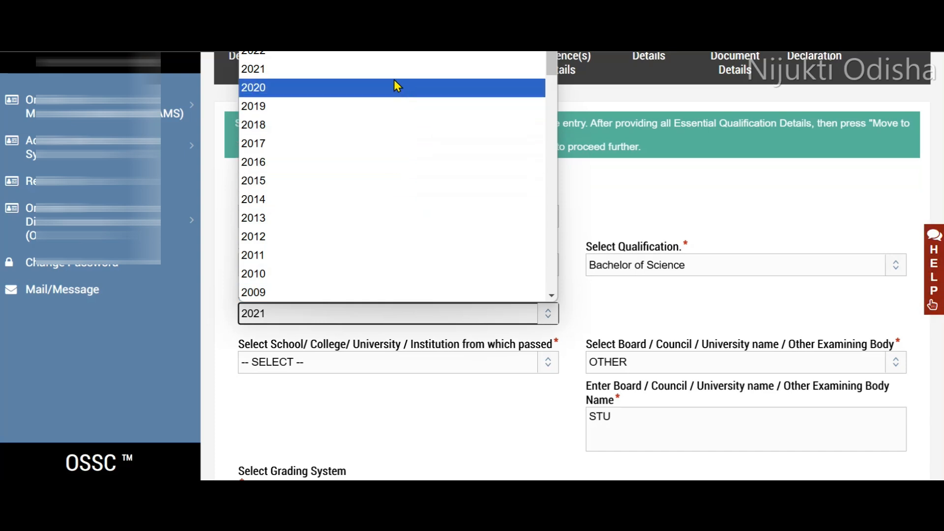
{"action": "left_click", "coordinate": [594, 309]}
{"action": "left_click", "coordinate": [441, 364]}
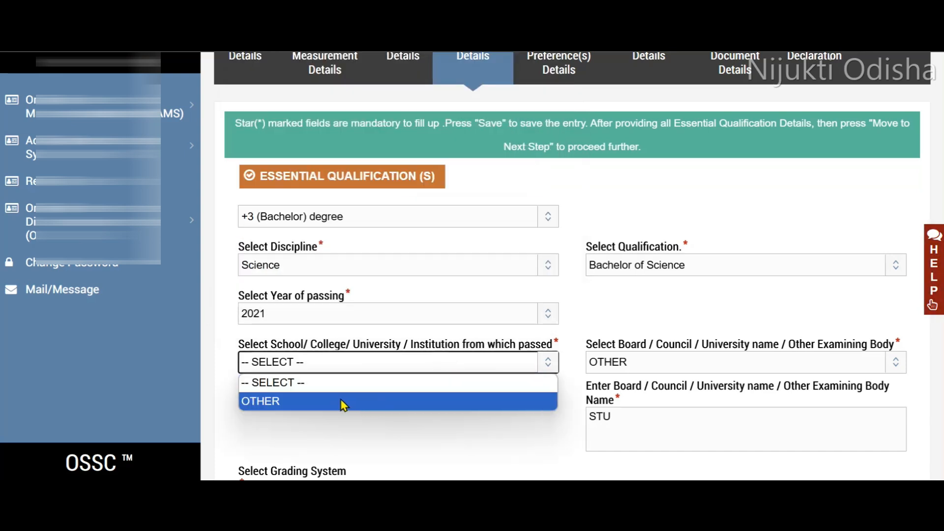
{"action": "left_click", "coordinate": [335, 405]}
{"action": "scroll", "coordinate": [405, 386], "scroll_direction": "down", "scroll_amount": 2}
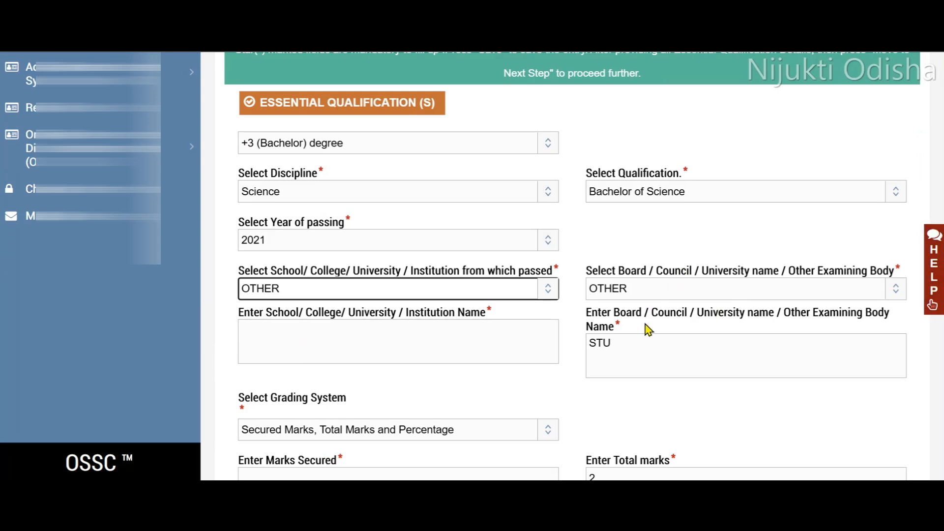
Clear the examining body name in the +3 (Bachelor) degree entry and keep OTHER as the board.
{"action": "left_click_drag", "start_coordinate": [610, 344], "coordinate": [585, 344]}
{"action": "key", "text": "BackSpace"}
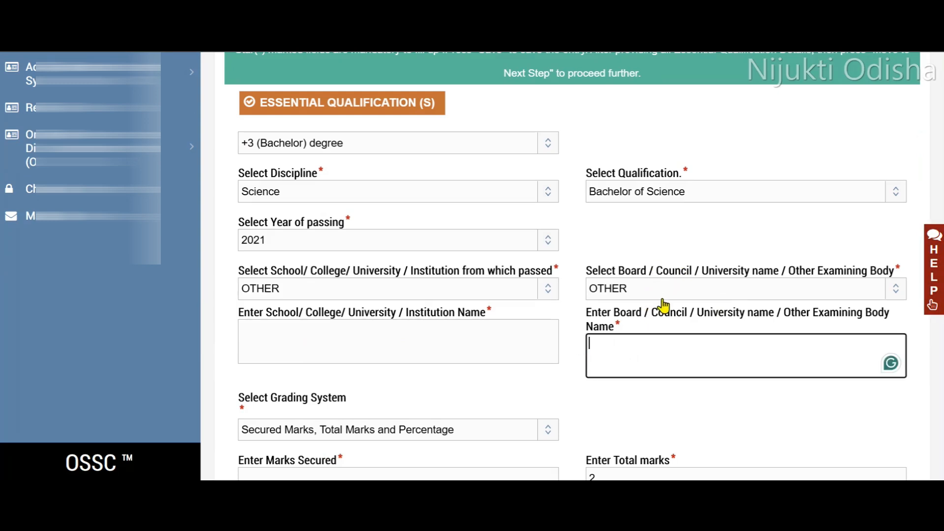
{"action": "left_click", "coordinate": [662, 295]}
{"action": "left_click", "coordinate": [650, 327]}
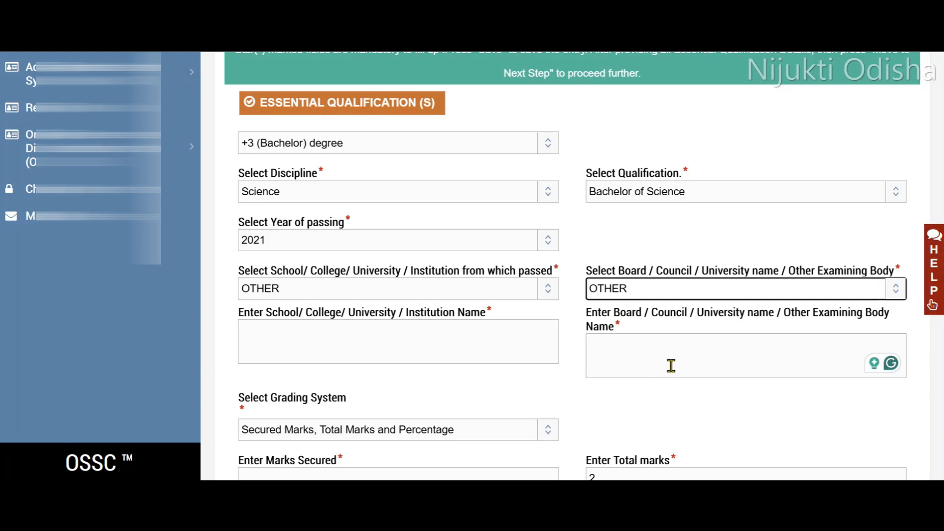
Choose Secured Marks, Total Marks and Percentage as the bachelor grading system, and check the passing division options and the remaining marks and certificate fields.
{"action": "scroll", "coordinate": [689, 344], "scroll_direction": "down", "scroll_amount": 5}
{"action": "left_click", "coordinate": [277, 211]}
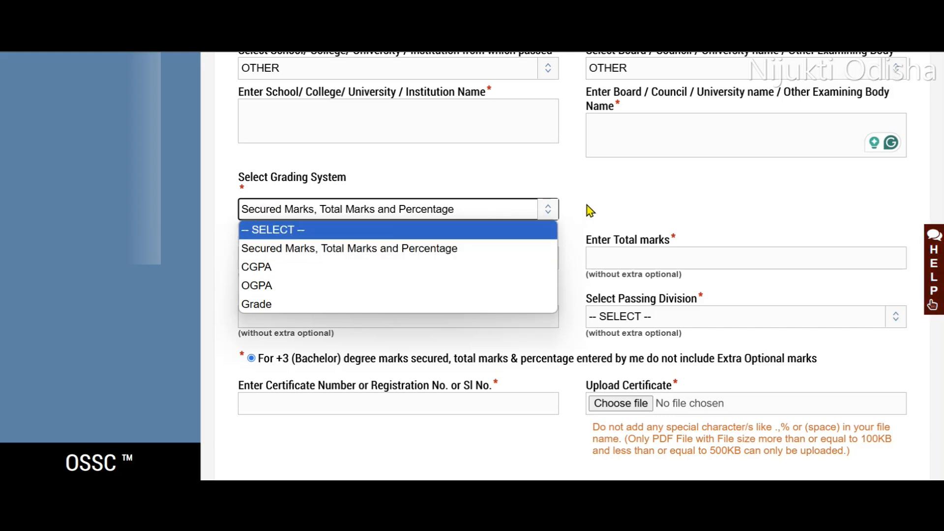
{"action": "left_click", "coordinate": [305, 250]}
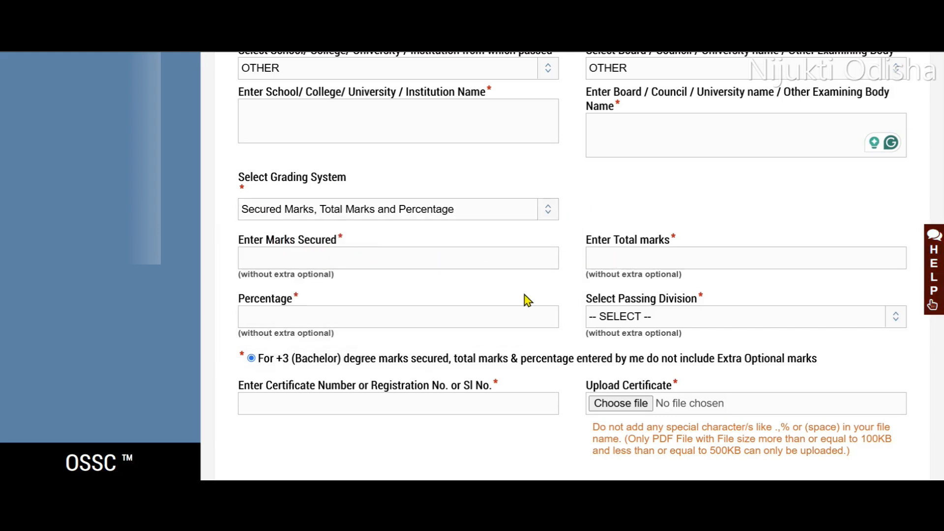
{"action": "left_click", "coordinate": [667, 323]}
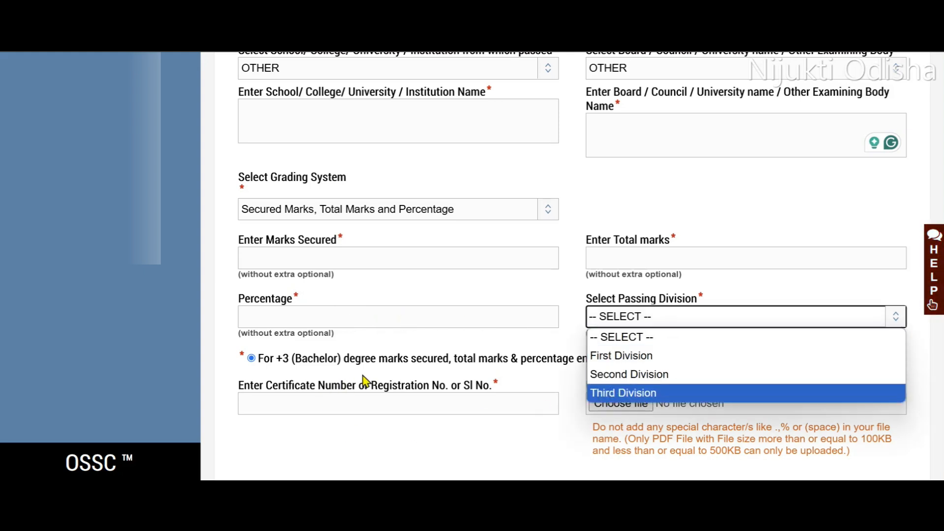
{"action": "left_click", "coordinate": [251, 360]}
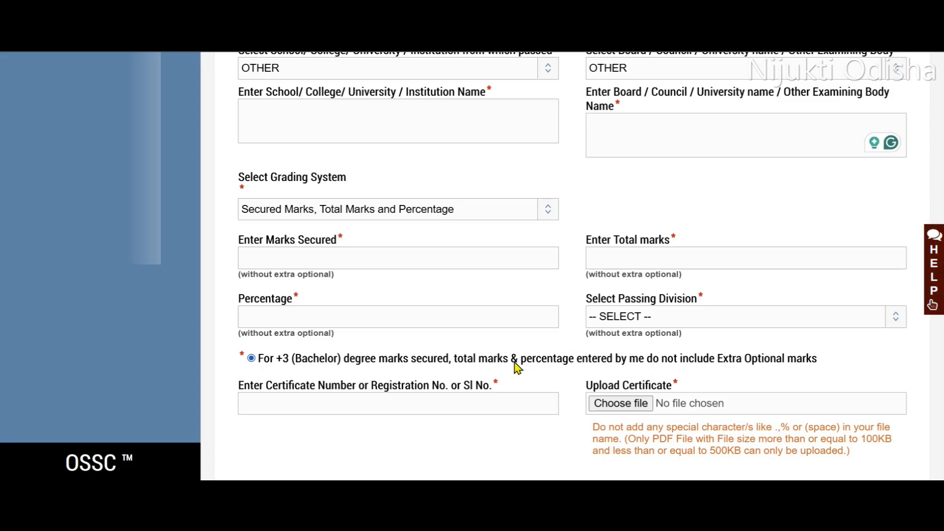
{"action": "scroll", "coordinate": [276, 401], "scroll_direction": "down", "scroll_amount": 3}
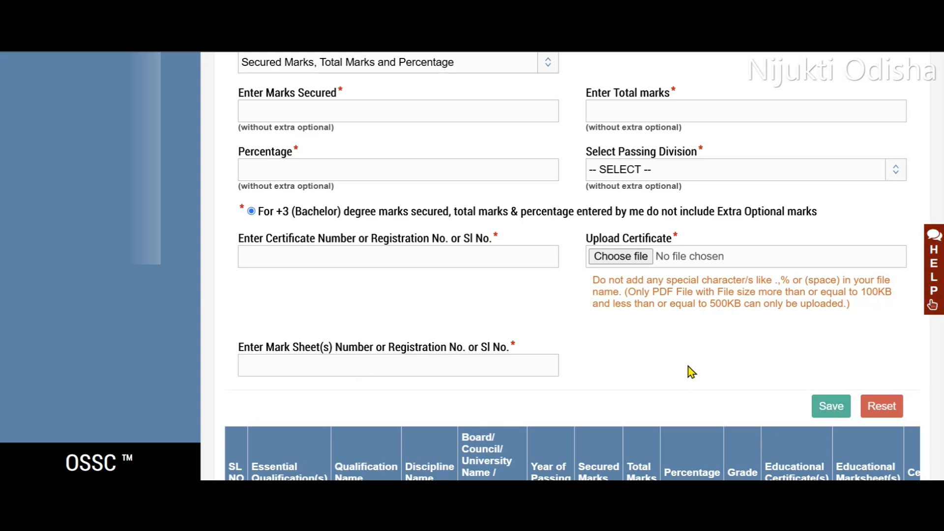
{"action": "scroll", "coordinate": [493, 399], "scroll_direction": "up", "scroll_amount": 3}
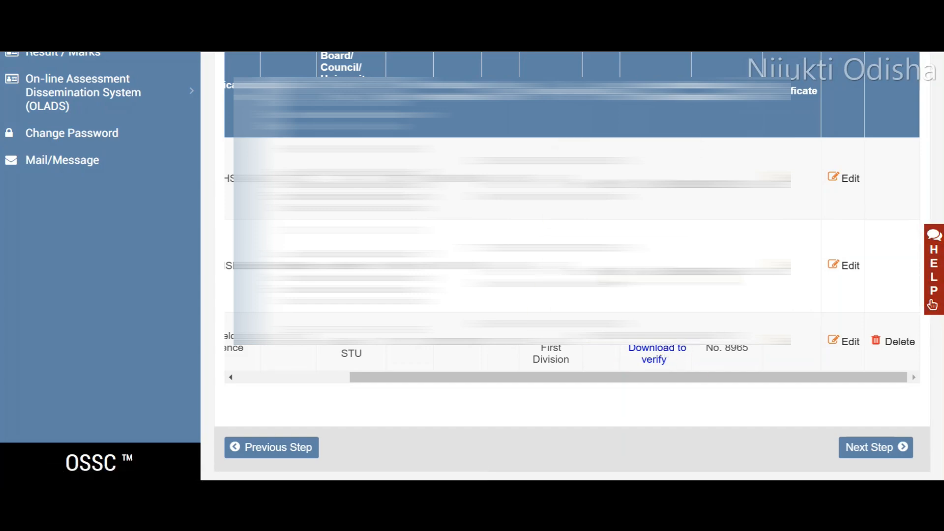
Continue to the centre preferences and set the 1st preference district to CUTTACK and the 2nd to BHADRAK.
{"action": "left_click", "coordinate": [869, 448]}
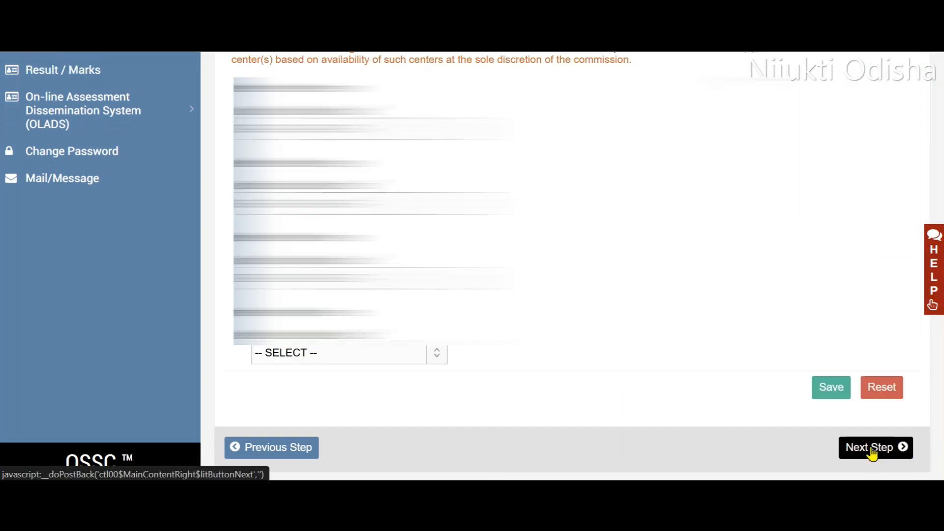
{"action": "scroll", "coordinate": [579, 257], "scroll_direction": "up", "scroll_amount": 3}
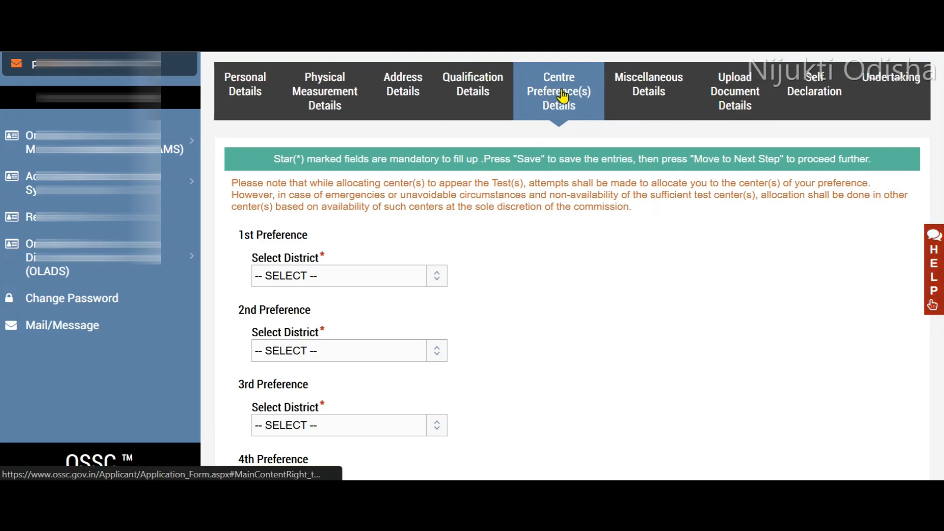
{"action": "scroll", "coordinate": [552, 160], "scroll_direction": "down", "scroll_amount": 3}
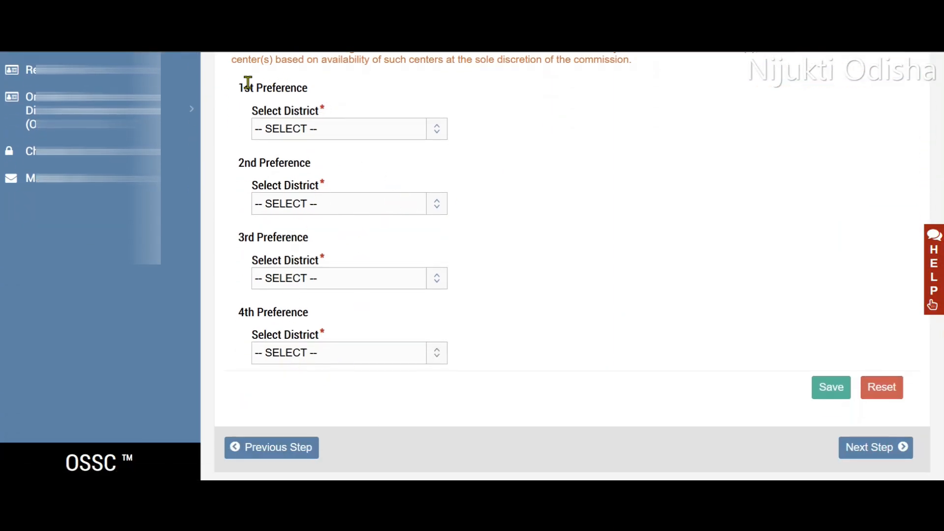
{"action": "left_click", "coordinate": [333, 137]}
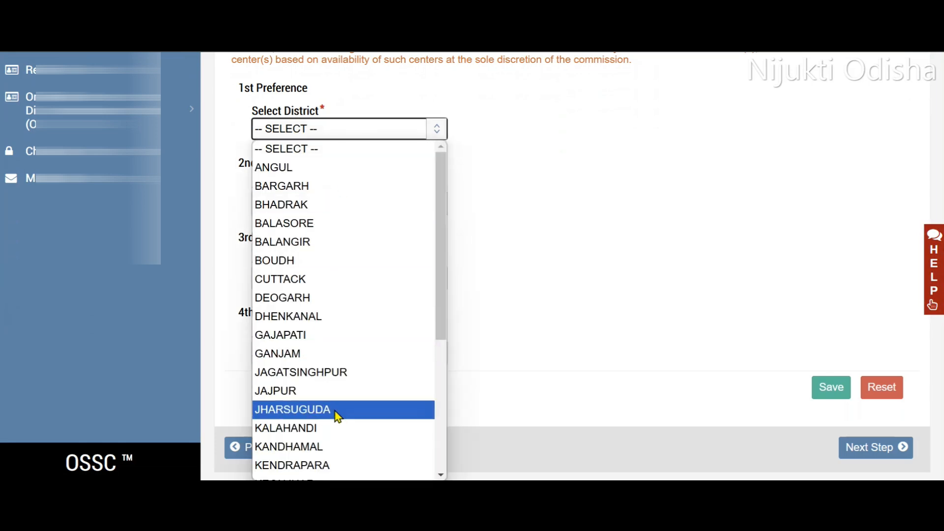
{"action": "left_click", "coordinate": [332, 281]}
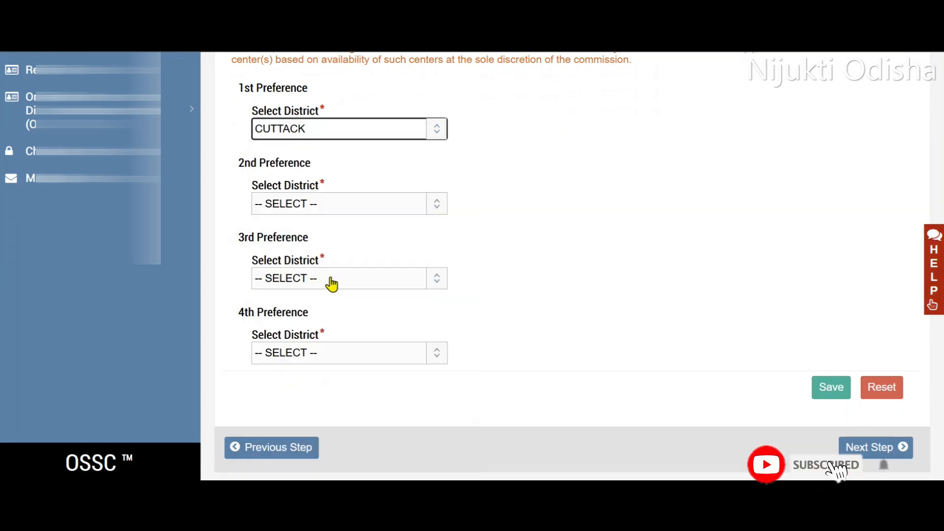
{"action": "left_click", "coordinate": [371, 205]}
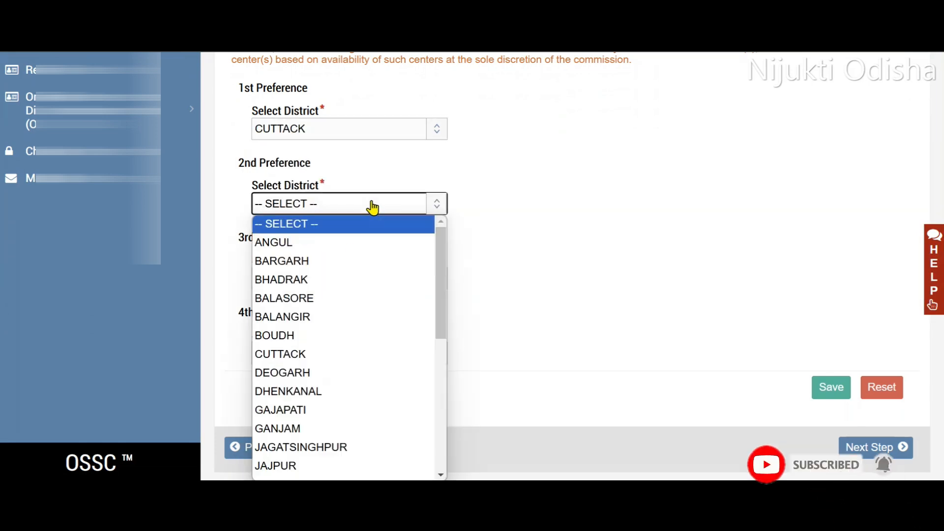
{"action": "left_click", "coordinate": [345, 281]}
Set the 3rd preference district to KHORDHA.
{"action": "left_click", "coordinate": [356, 277]}
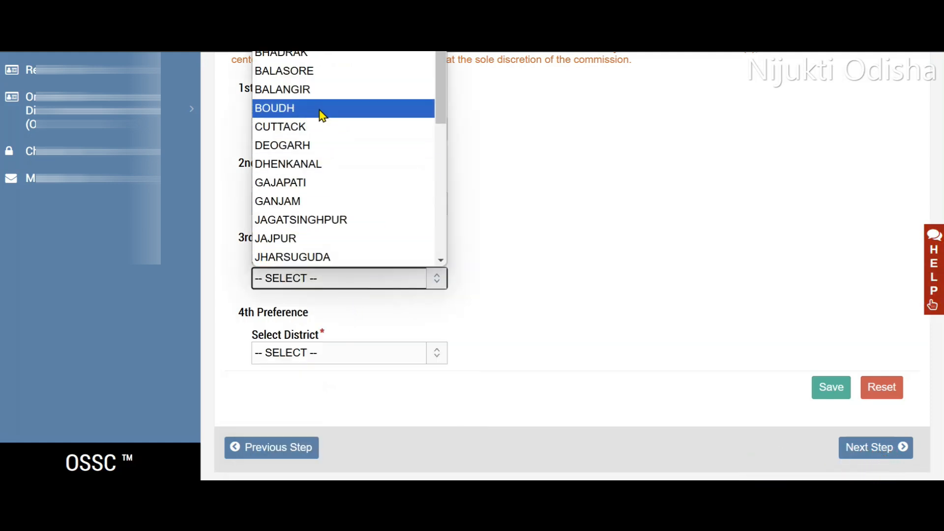
{"action": "scroll", "coordinate": [325, 183], "scroll_direction": "down", "scroll_amount": 3}
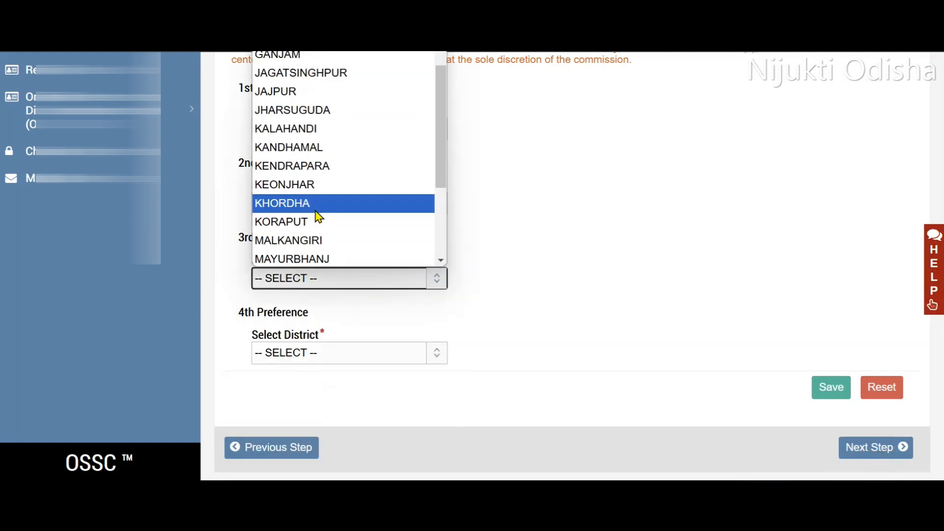
{"action": "left_click", "coordinate": [319, 209]}
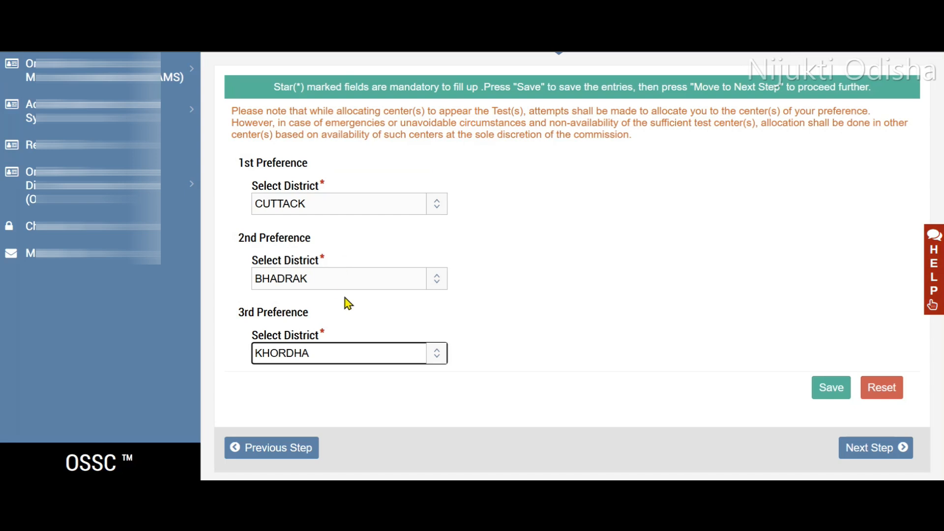
Set the 3rd preference district to DEOGARH and the 4th to BALANGIR, and continue to the miscellaneous details.
{"action": "left_click", "coordinate": [338, 358]}
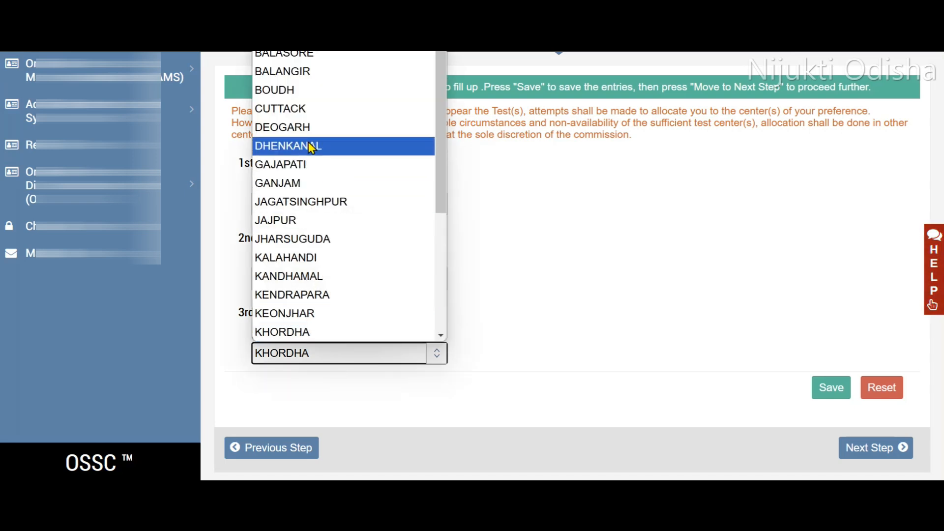
{"action": "left_click", "coordinate": [307, 127]}
{"action": "scroll", "coordinate": [320, 276], "scroll_direction": "down", "scroll_amount": 2}
{"action": "left_click", "coordinate": [347, 361]}
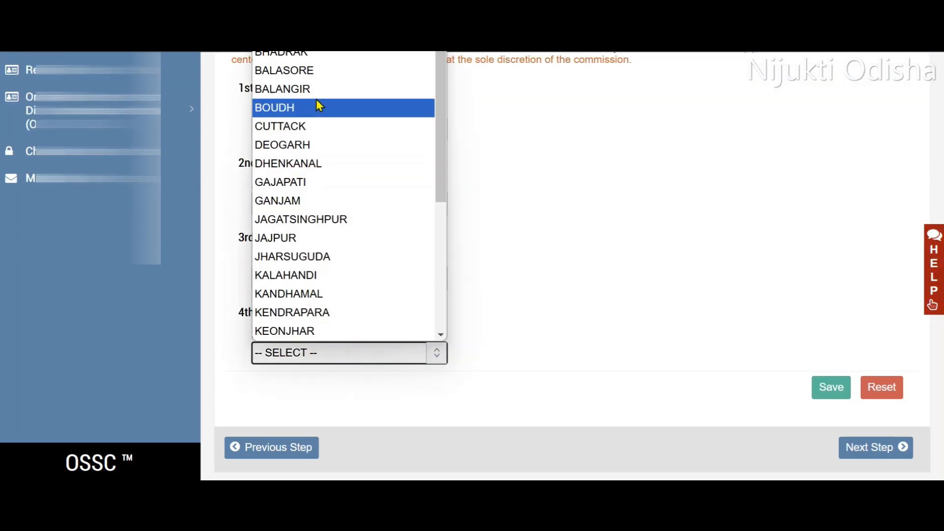
{"action": "left_click", "coordinate": [290, 97]}
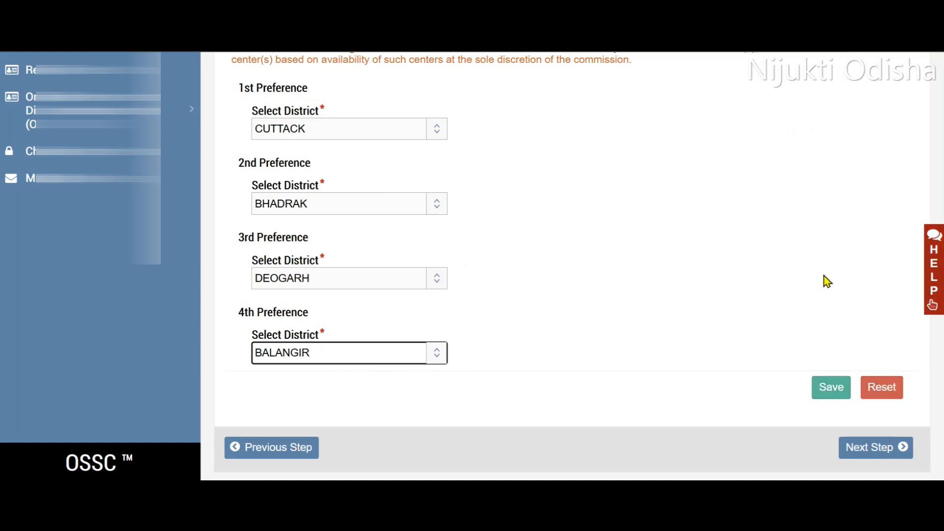
{"action": "left_click", "coordinate": [880, 448]}
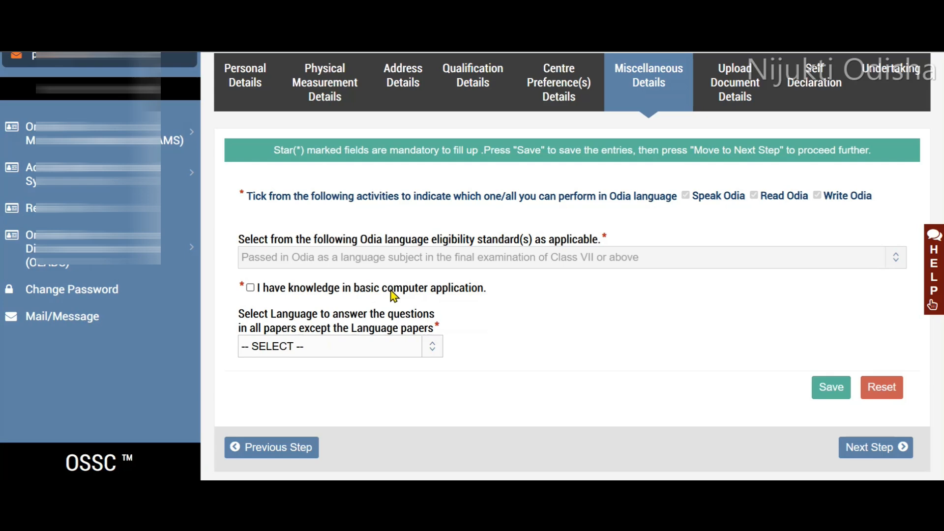
Declare knowledge of basic computer application, set the answering language to English, and continue to the document upload section.
{"action": "left_click", "coordinate": [251, 288]}
{"action": "left_click", "coordinate": [367, 347]}
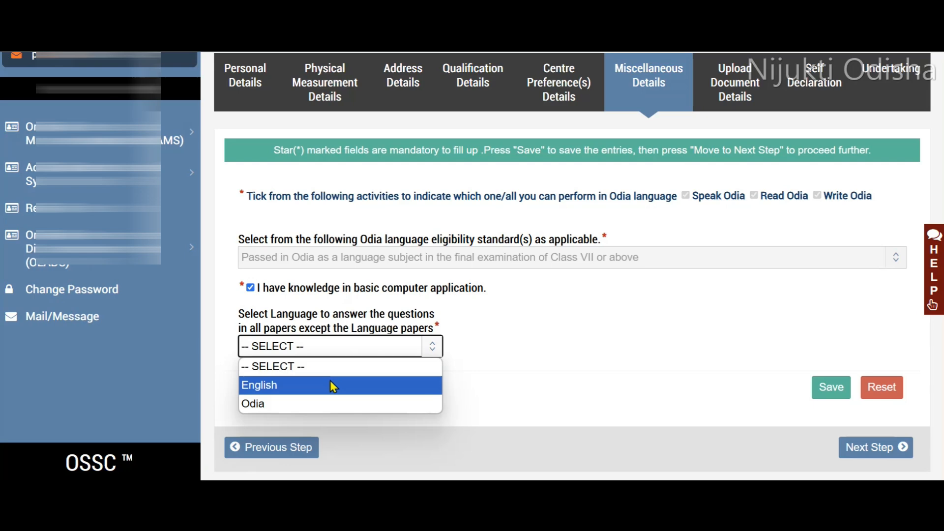
{"action": "left_click", "coordinate": [310, 386]}
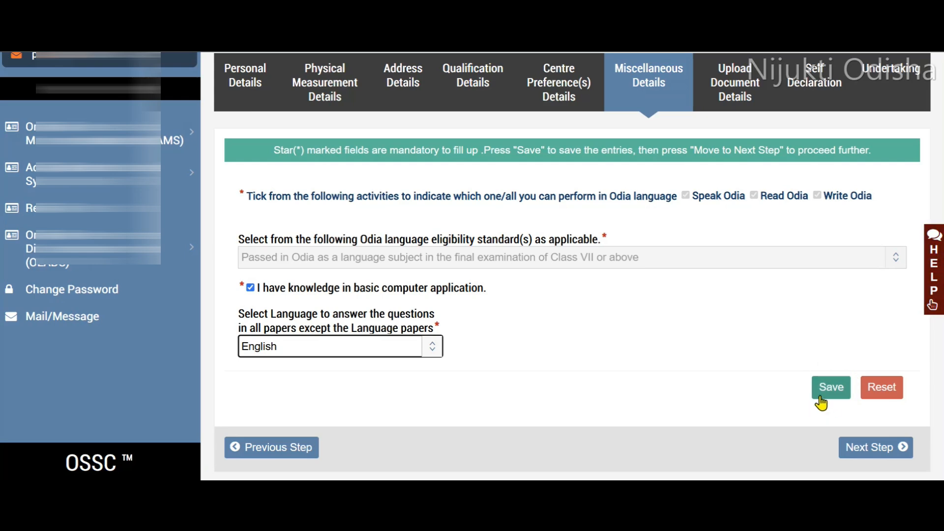
{"action": "left_click", "coordinate": [846, 453]}
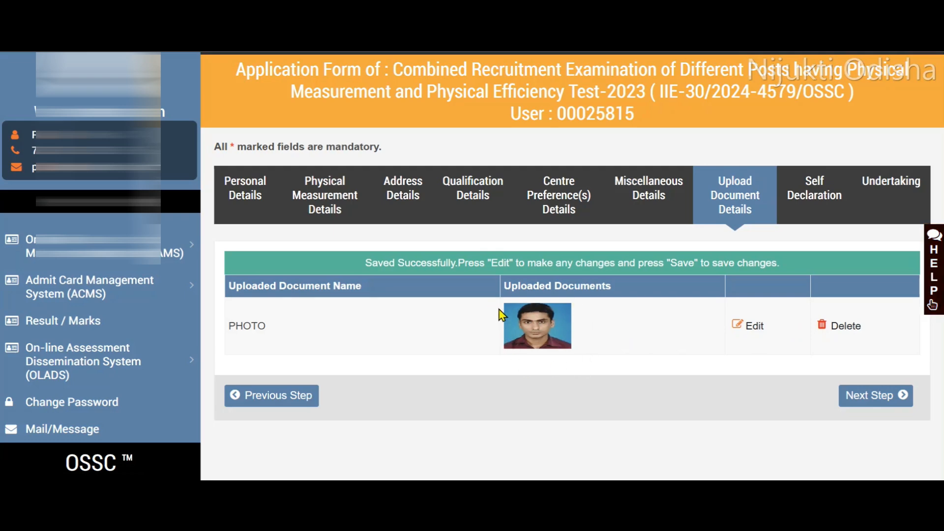
Continue past the uploaded documents, accept the advertisement's terms and conditions in the undertaking, and open the application form preview.
{"action": "left_click", "coordinate": [876, 397]}
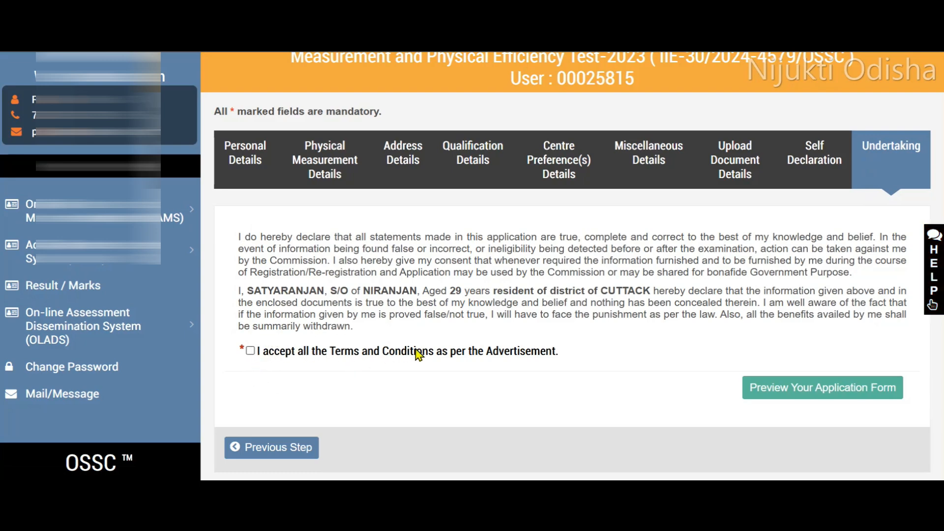
{"action": "left_click", "coordinate": [250, 351]}
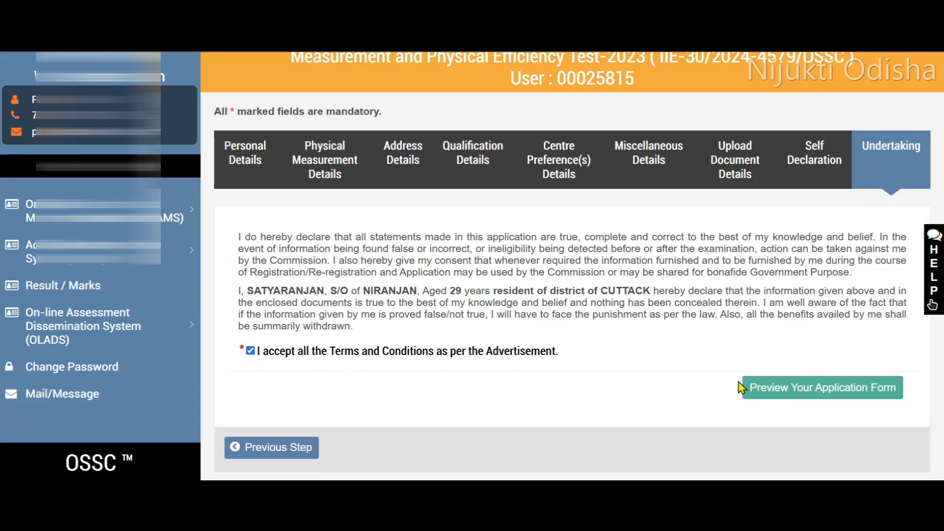
{"action": "left_click", "coordinate": [781, 390]}
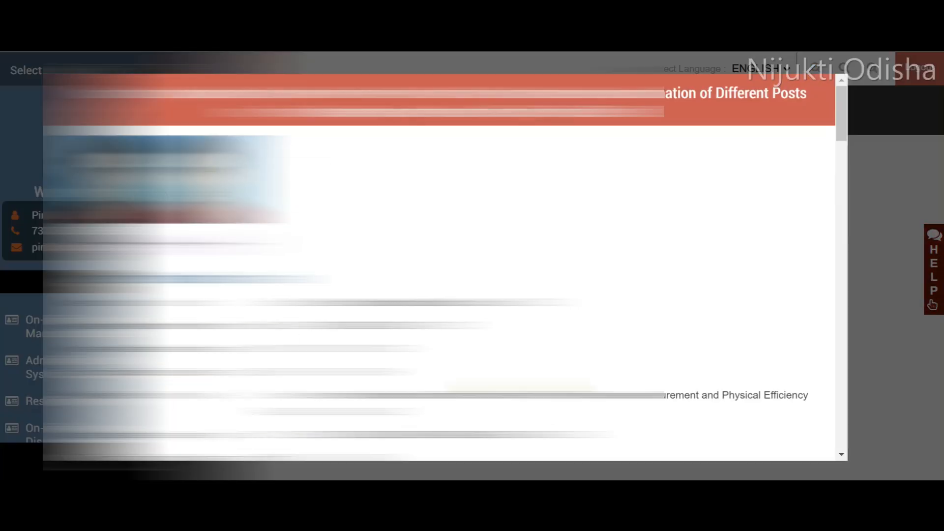
Review the application preview through to the undertaking and submit the application, confirming the final submission.
{"action": "scroll", "coordinate": [445, 267], "scroll_direction": "down", "scroll_amount": 5}
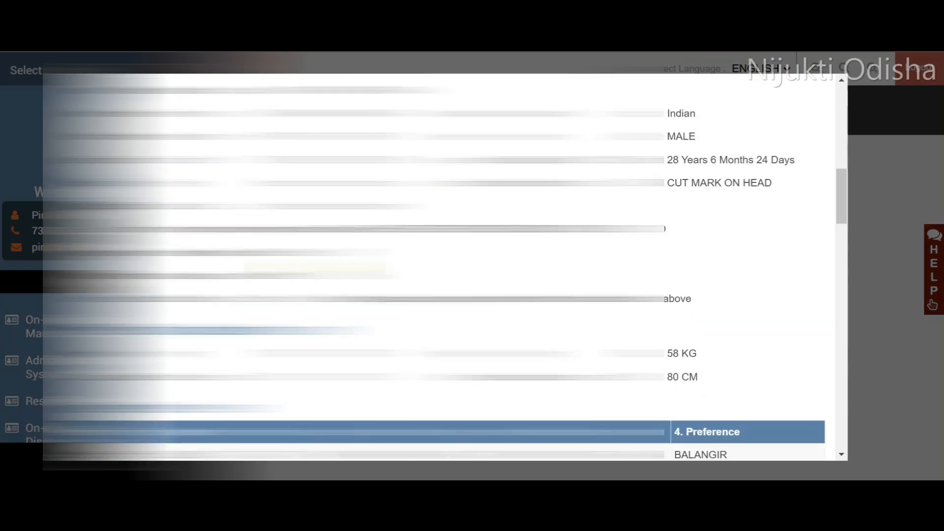
{"action": "scroll", "coordinate": [444, 267], "scroll_direction": "down", "scroll_amount": 15}
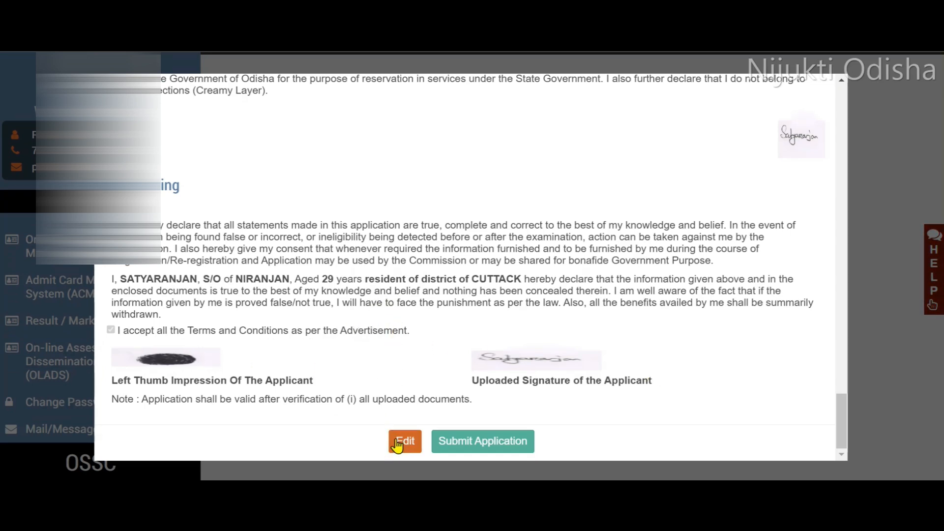
{"action": "left_click", "coordinate": [492, 447]}
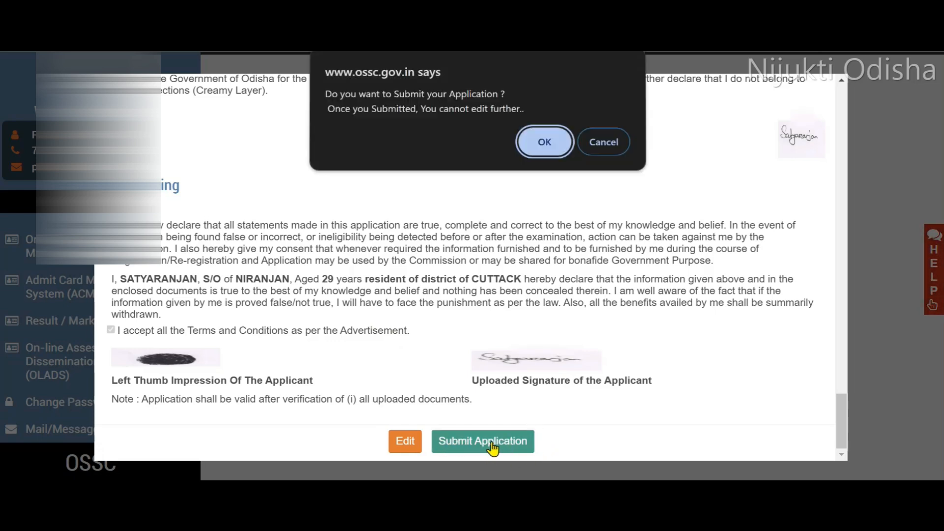
{"action": "left_click", "coordinate": [536, 143]}
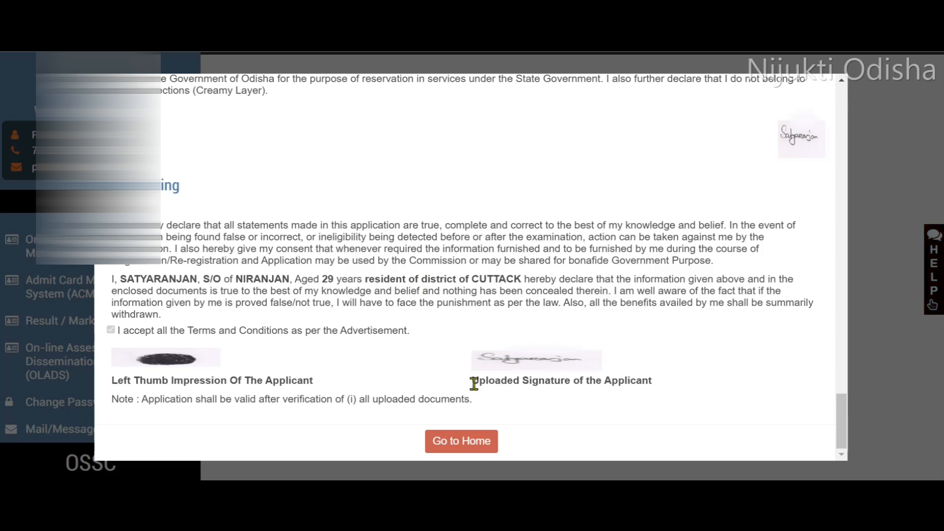